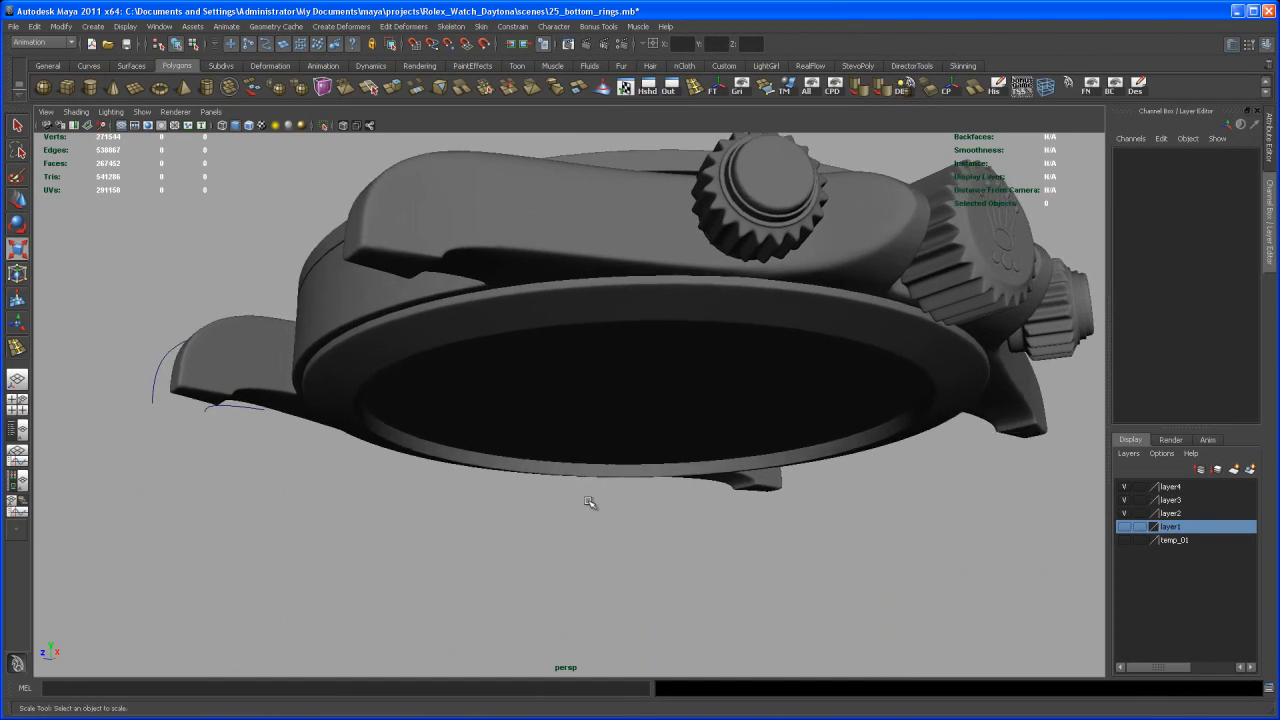
Create a polygon cylinder at the watch's centre and move it down below the case.
left_click_drag(551, 394, 553, 417, "alt")
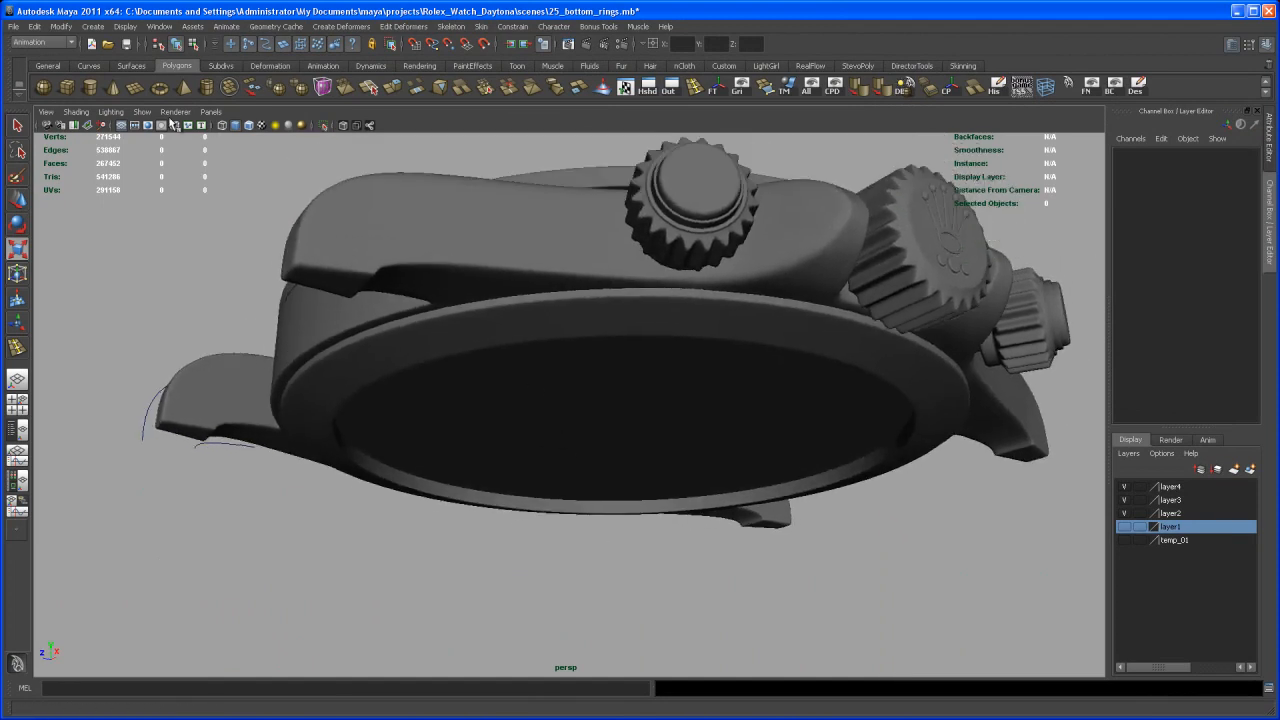
left_click(90, 87)
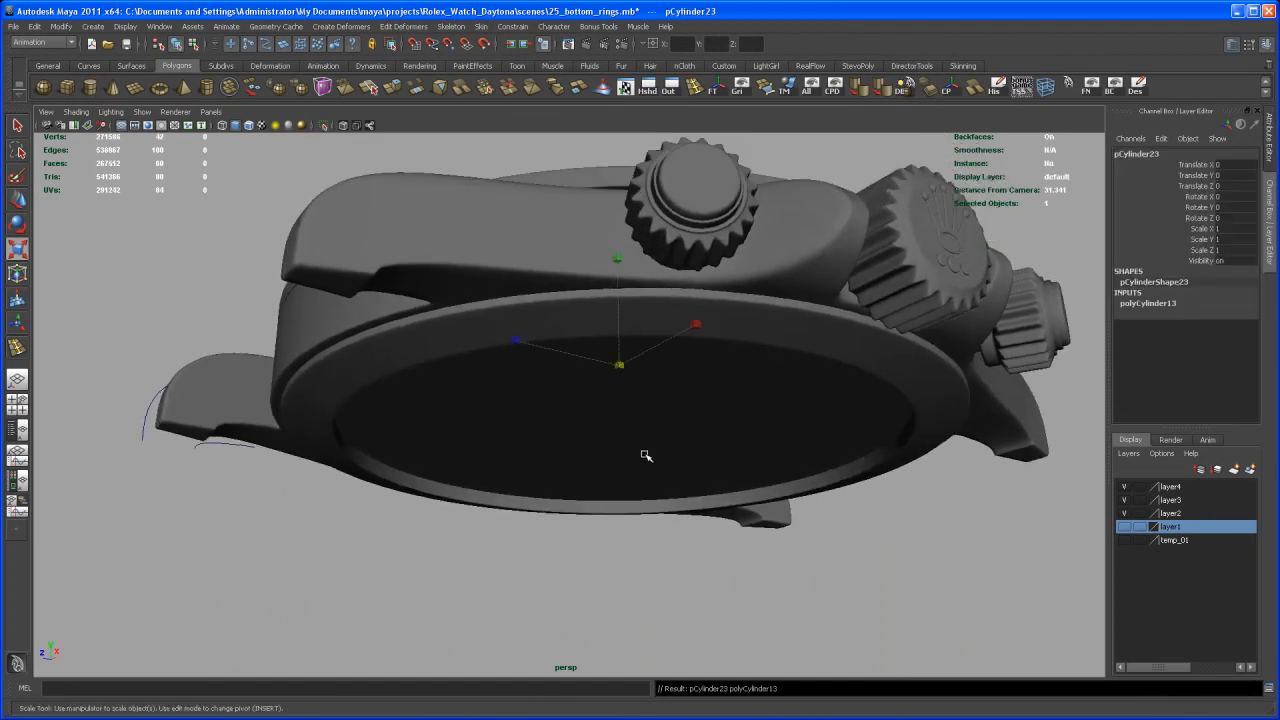
key("w")
left_click_drag(617, 294, 597, 425)
right_click_drag(621, 519, 623, 530, "alt")
mouse_move(623, 530)
middle_mouse_down("alt")
mouse_move(621, 472)
mouse_move(628, 528)
middle_mouse_up("alt")
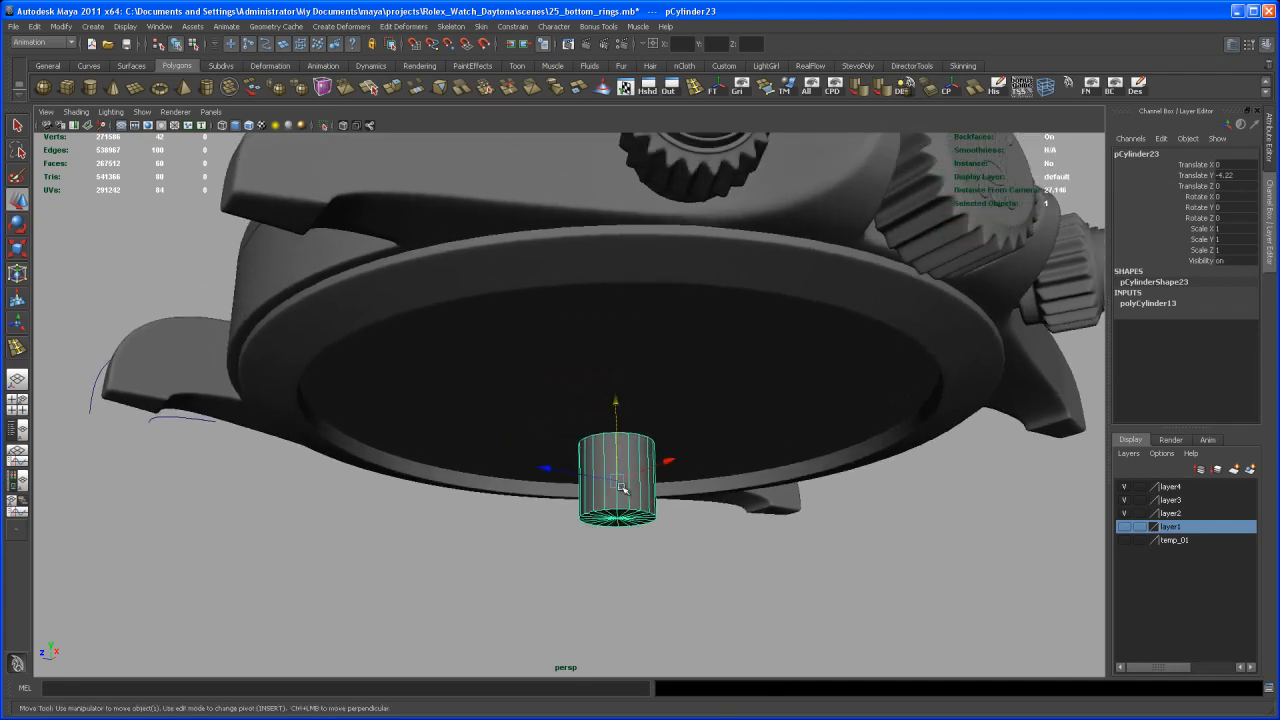
Place the cylinder inside the bottom ring at Translate Y -2.873 and scale it into a thin disc, about 7.27 in X and Z and 0.22 in Y.
key("r")
left_click_drag(628, 498, 689, 405)
left_click_drag(618, 367, 611, 472)
left_click_drag(749, 382, 612, 366)
key("w")
right_click_drag(664, 408, 614, 477, "alt")
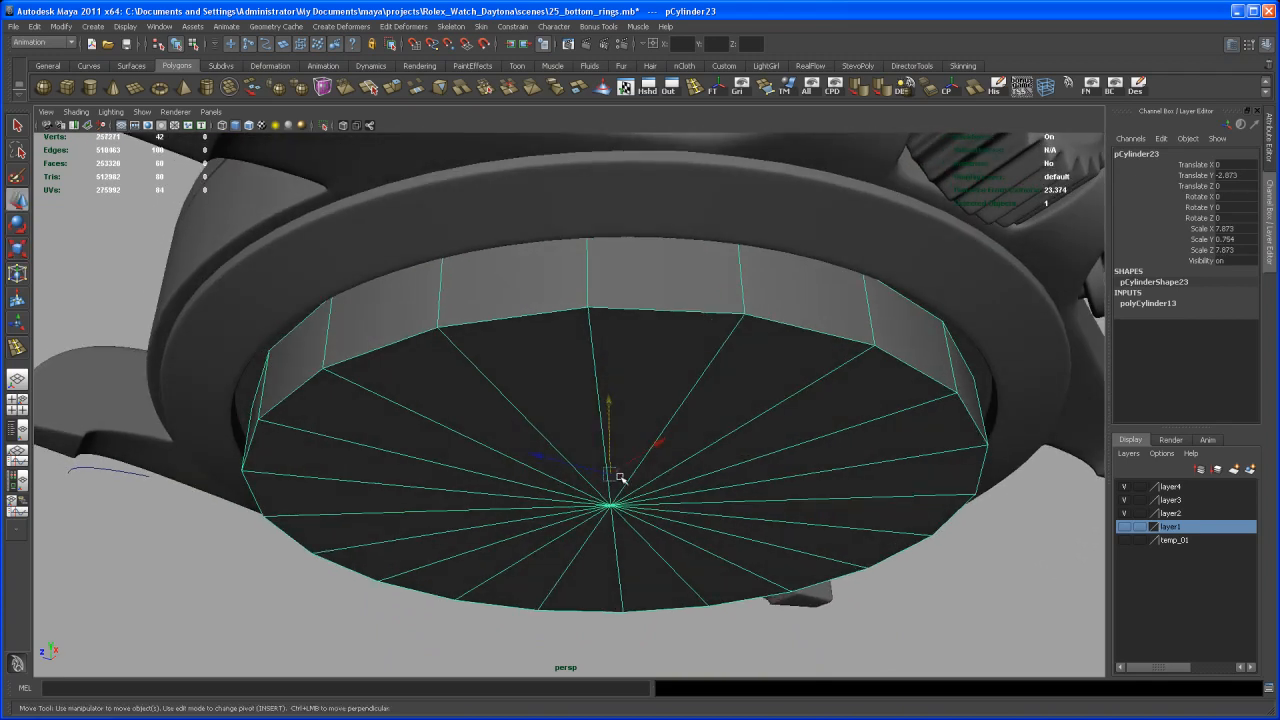
key("r")
left_click_drag(614, 473, 574, 504)
left_click_drag(607, 380, 612, 454)
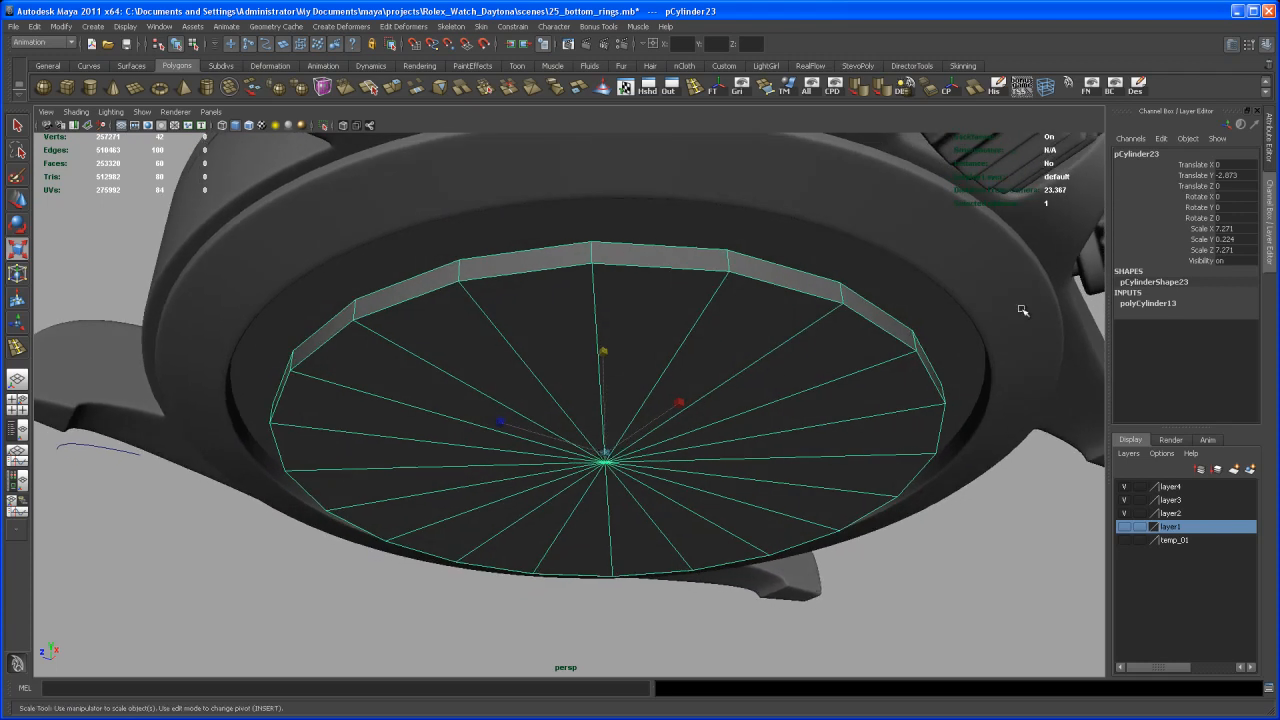
Set the disc's cap subdivisions to 3 and its axis subdivisions to 140.
left_click(1177, 304)
left_click(1202, 357)
middle_click_drag(1004, 407, 1017, 407)
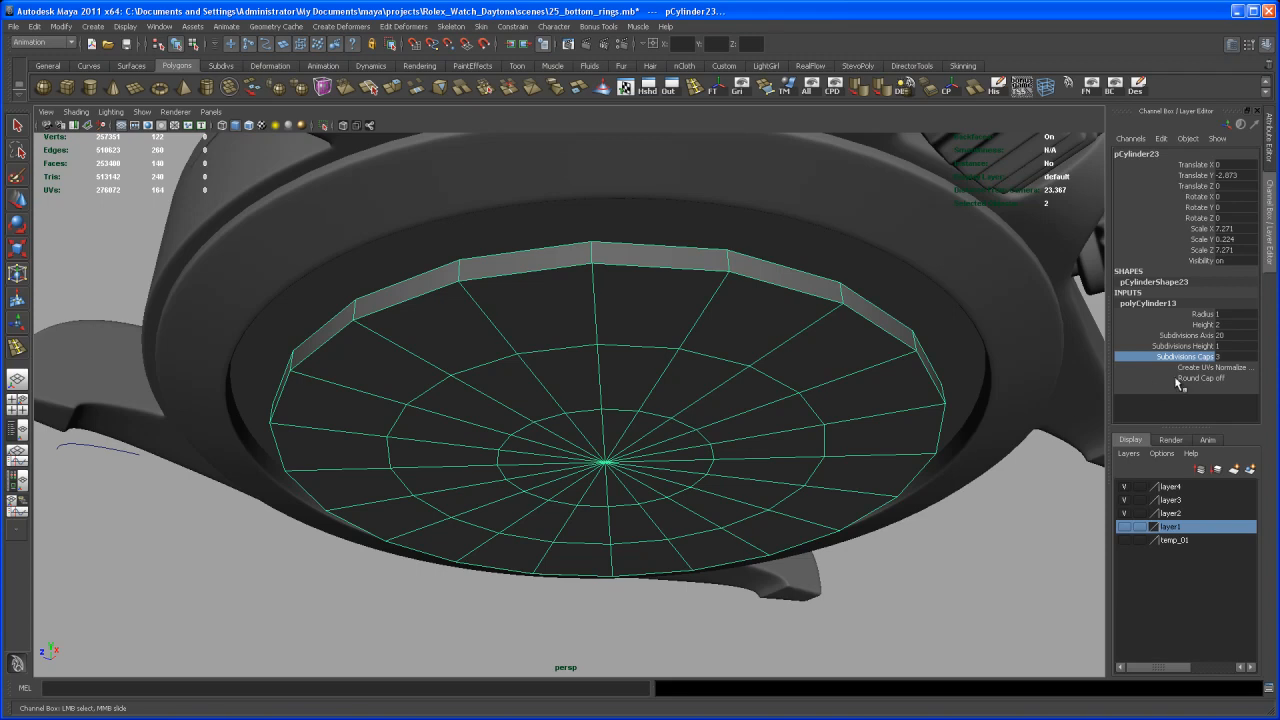
left_click_drag(1030, 457, 995, 510, "alt")
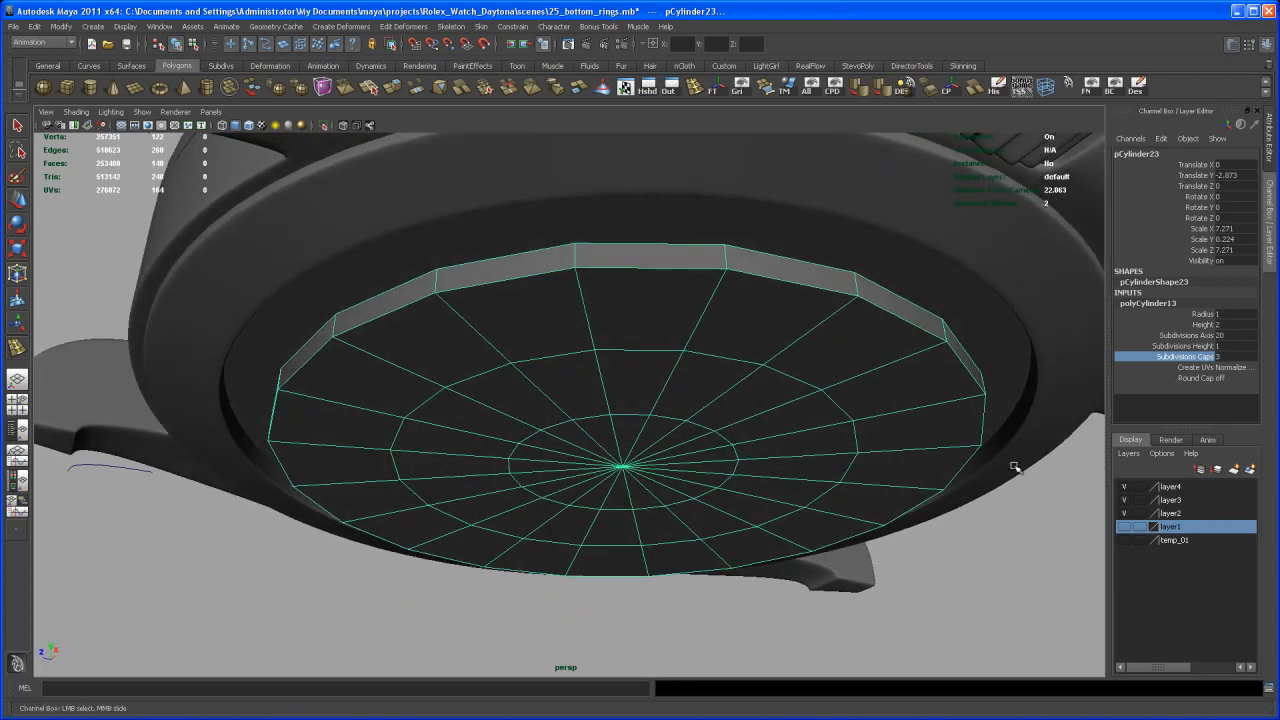
double_click(1229, 336)
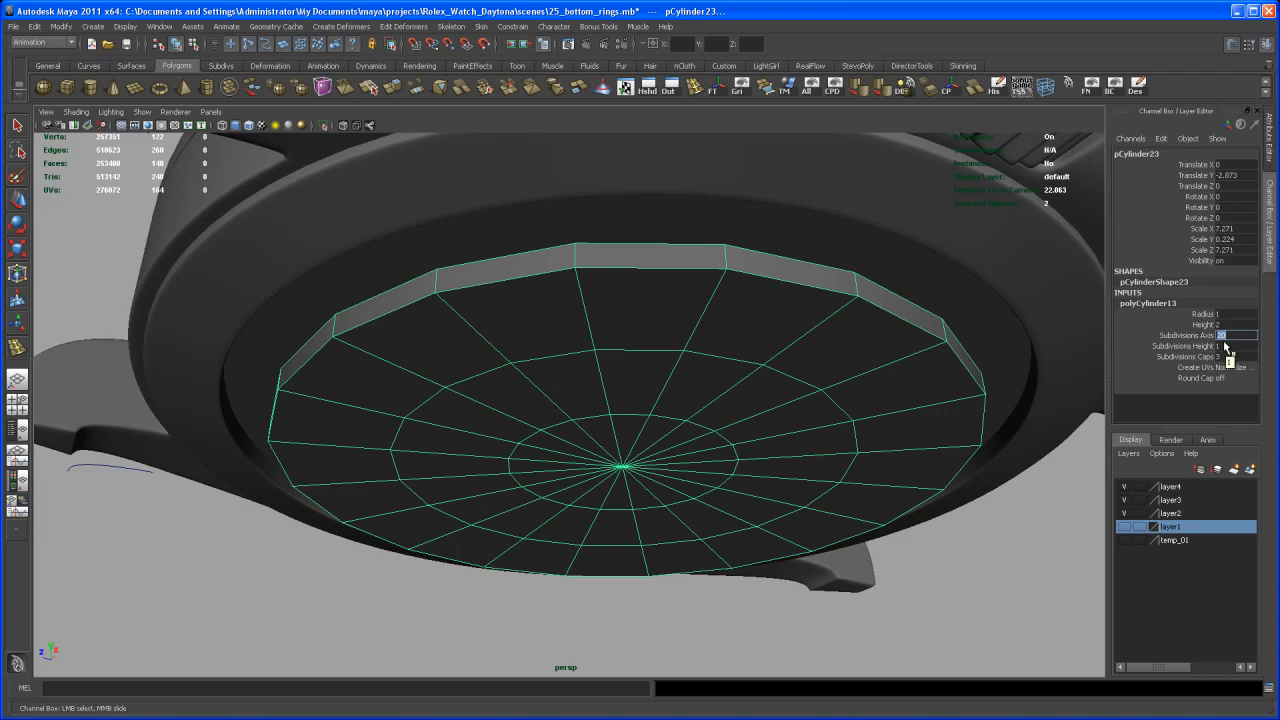
key("Return")
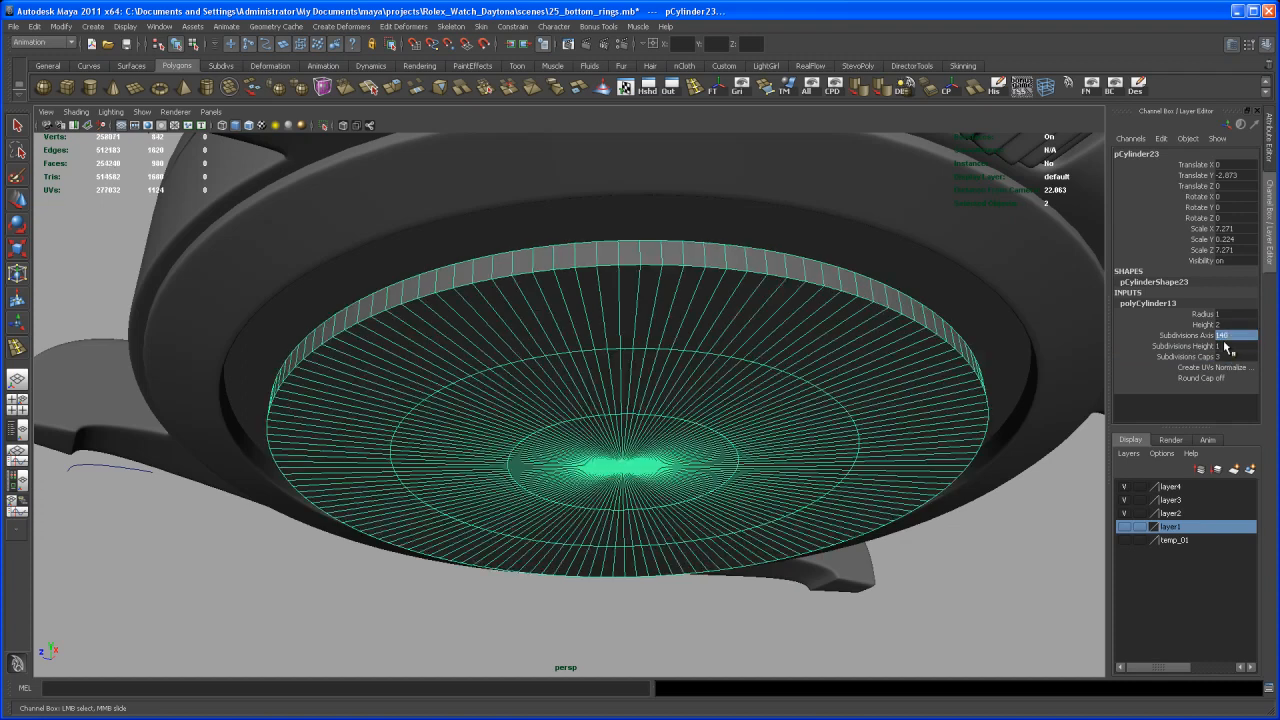
left_click_drag(602, 422, 605, 460, "alt")
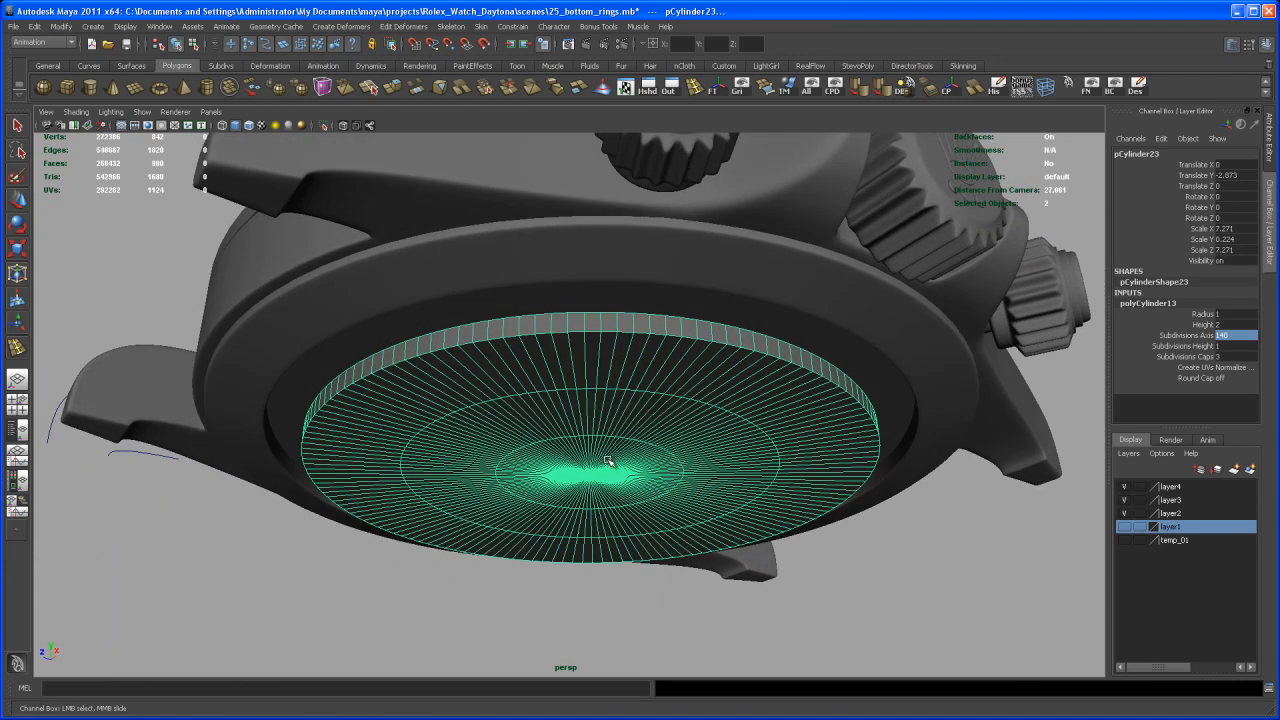
Switch to Firefox and examine the case back in the reference watch photo.
key("alt+Tab")
key("alt+Tab")
key("alt+Tab")
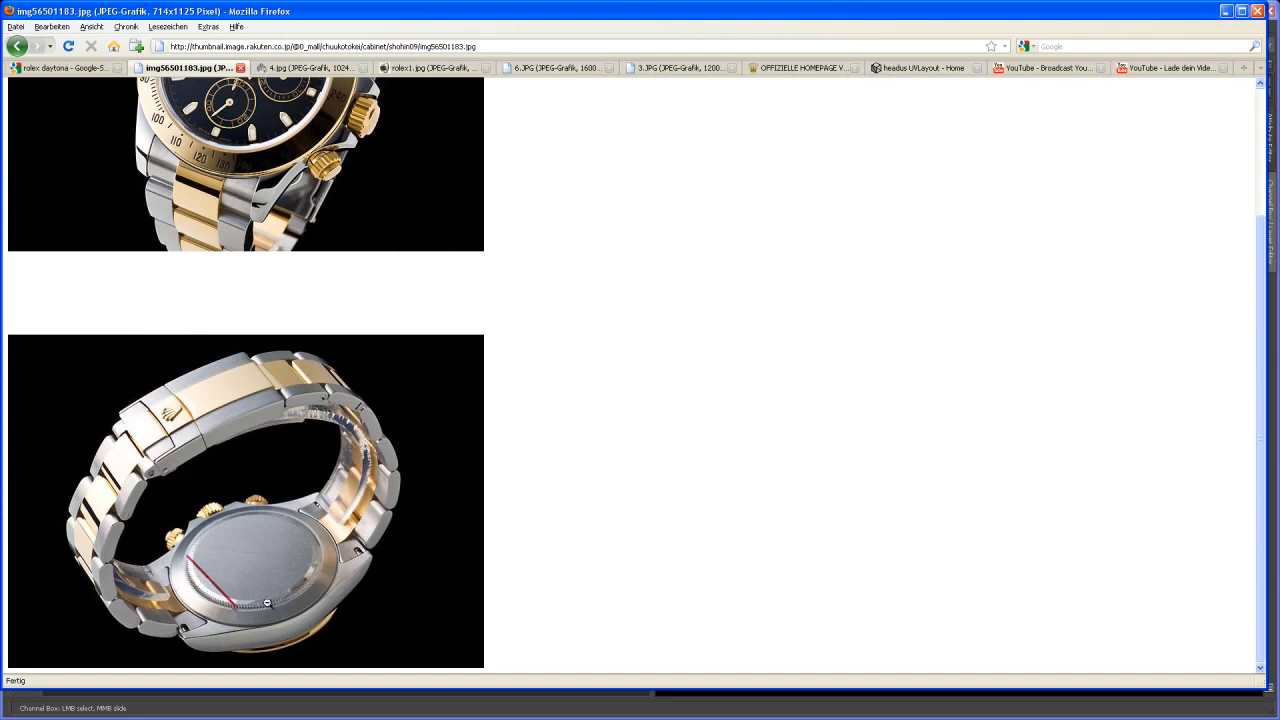
key("alt+Tab")
key("alt+Tab")
Return to Maya and move the disc down clear of the watch case to about Translate Y -4.68.
left_click_drag(690, 447, 615, 433, "alt")
right_click_drag(615, 433, 610, 483, "alt")
key("w")
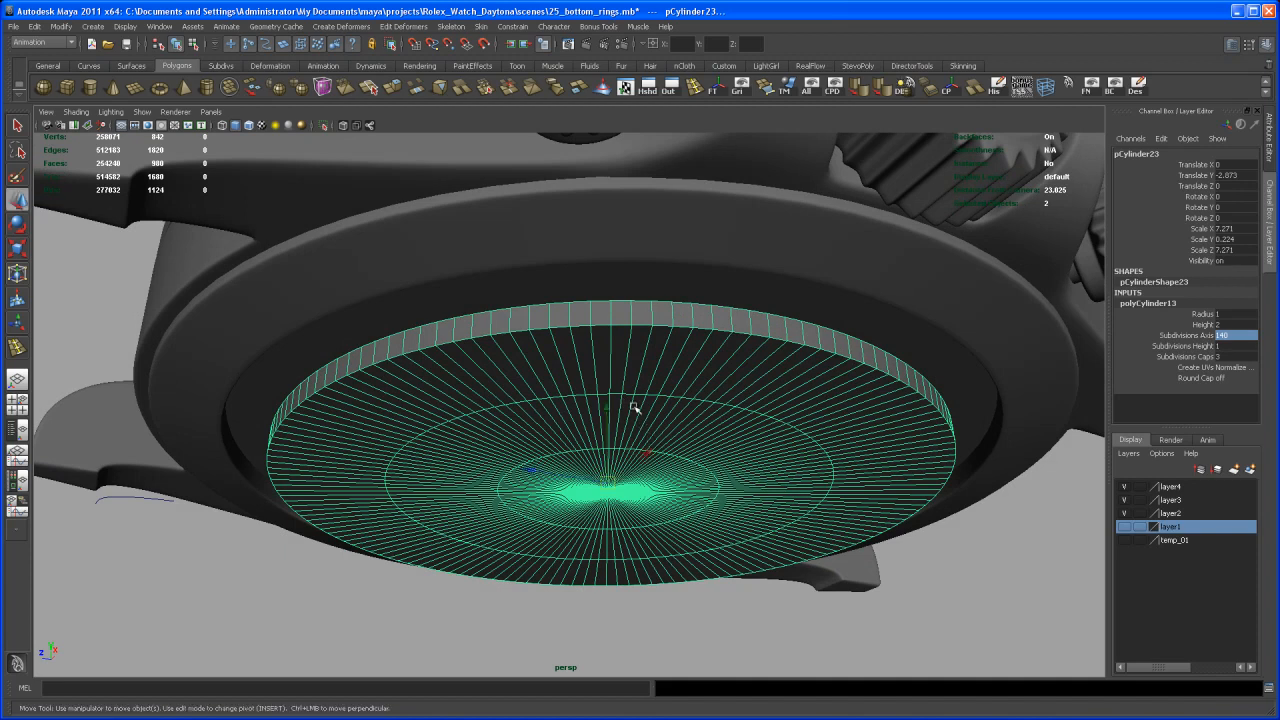
left_click_drag(604, 415, 604, 488)
right_click_drag(604, 488, 585, 424, "alt")
left_click_drag(585, 424, 600, 480, "alt")
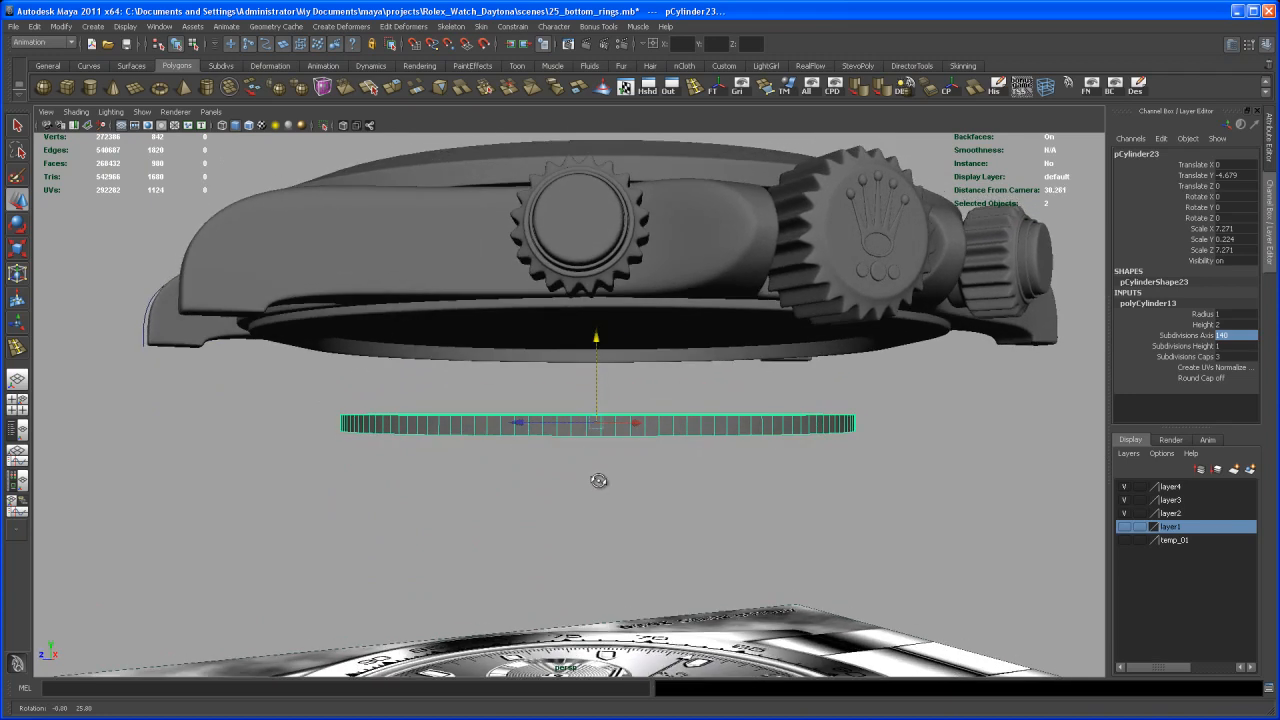
Thicken the disc by scaling it vertically to about Scale Y 0.425.
right_click_drag(461, 426, 455, 430)
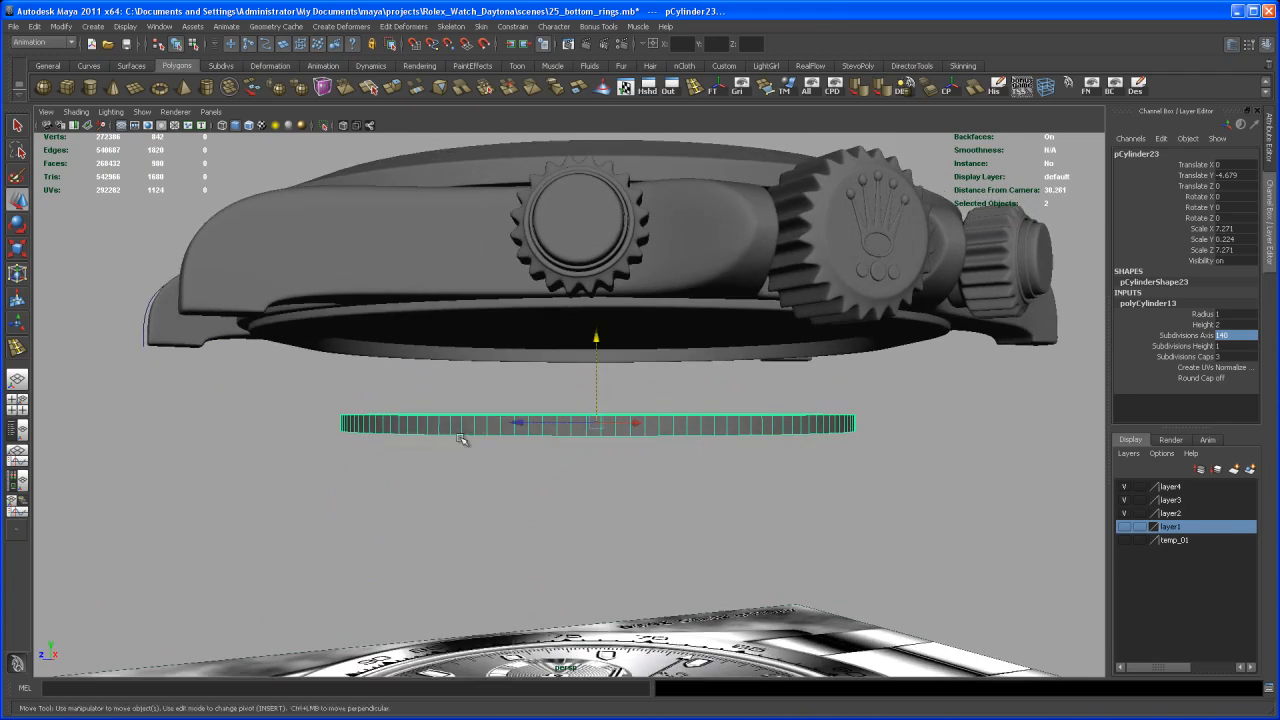
key("r")
left_click_drag(599, 309, 592, 279)
left_click_drag(577, 345, 575, 308, "alt")
scroll(603, 423, "up", 2)
left_click_drag(603, 423, 604, 427, "alt")
scroll(608, 447, "up", 1)
Select the ring of side faces around the disc's rim and extrude them outward by about 0.244.
key("q")
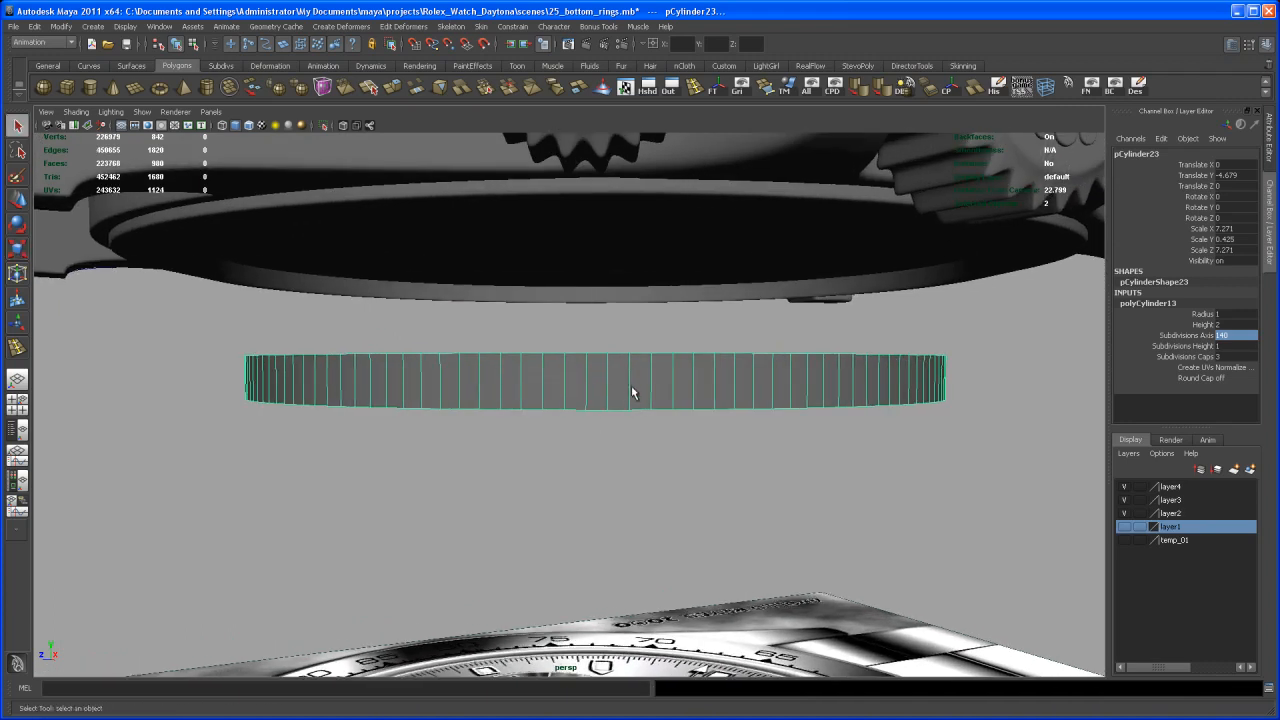
right_click(630, 388)
left_click(633, 417)
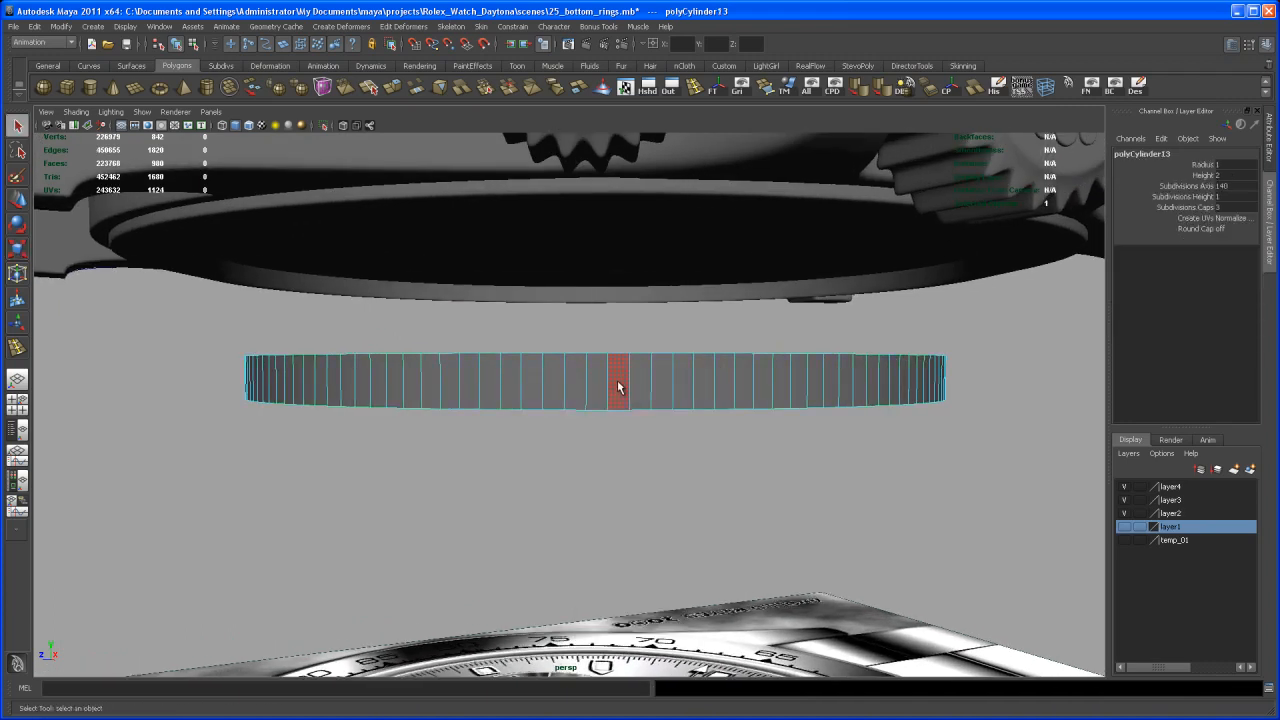
left_click(641, 392)
left_click_drag(646, 457, 521, 460, "alt")
left_click(396, 89)
left_click_drag(828, 352, 952, 363)
key("t")
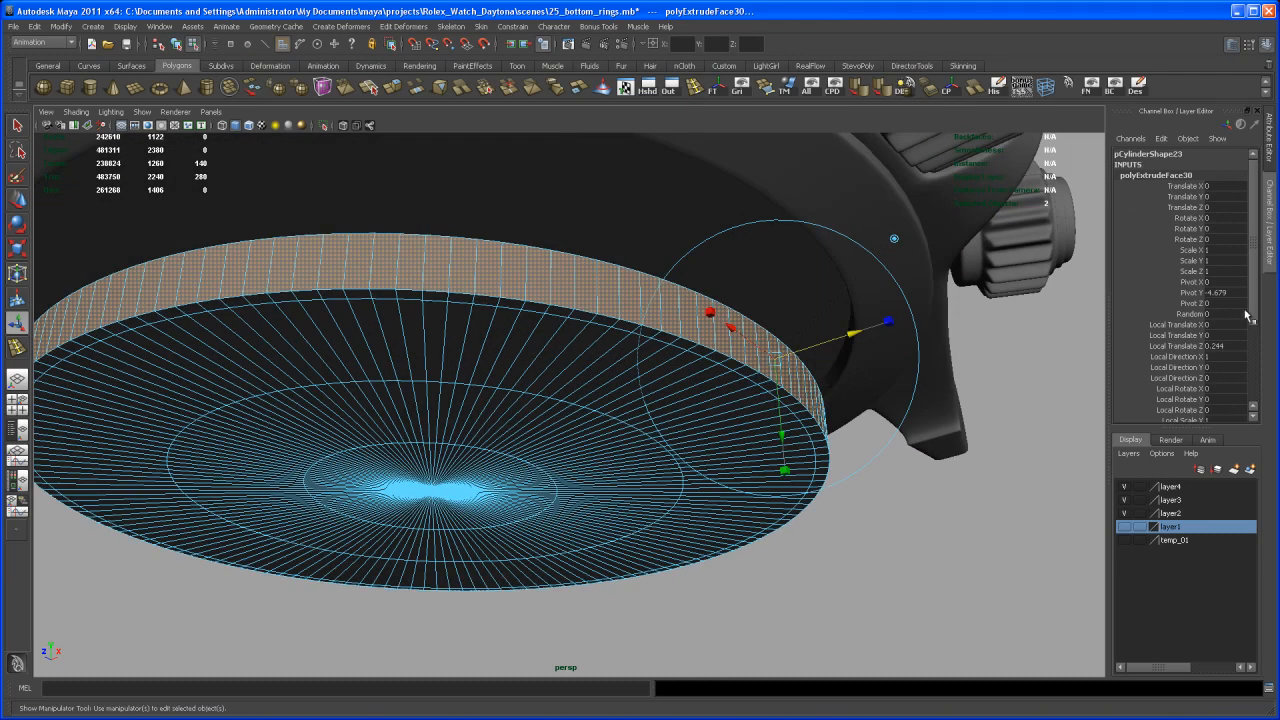
Turn off Keep Faces Together for the extrusion and taper the faces into teeth, with Local Scale X about 0.182 and a reduced height.
scroll(1240, 320, "down", 4)
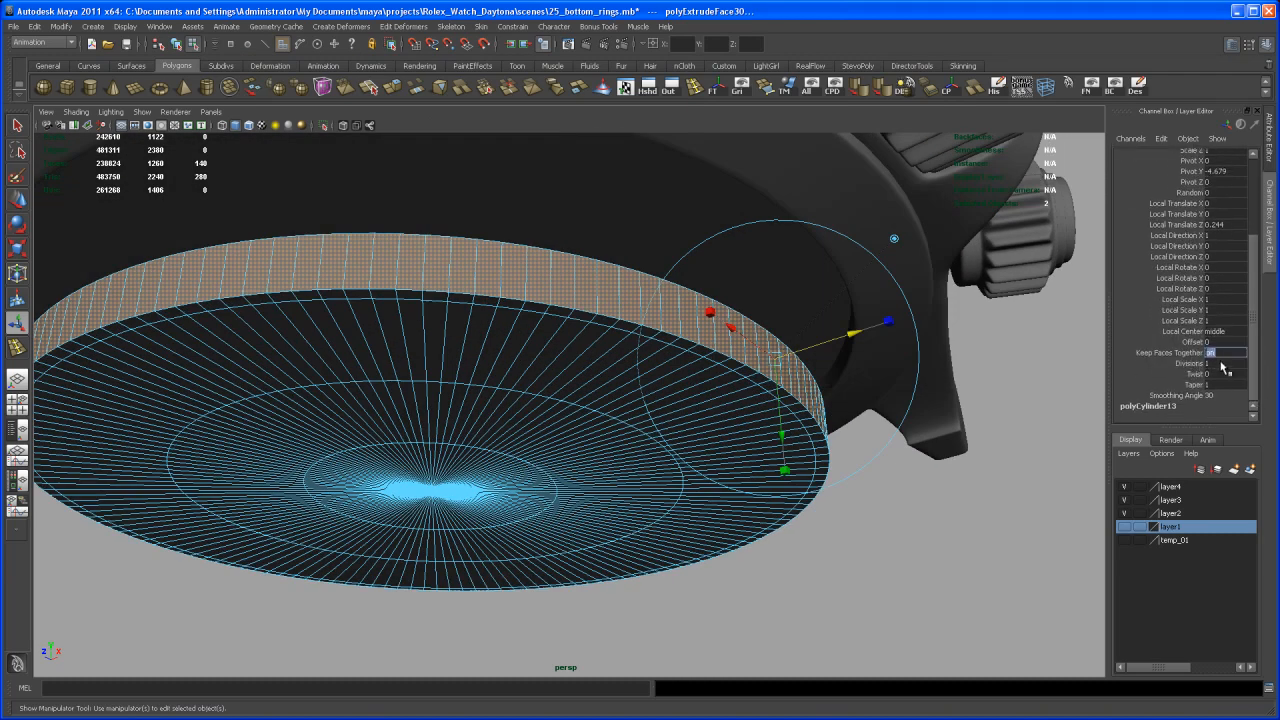
key("Return")
left_click_drag(722, 425, 663, 469, "alt")
right_click_drag(663, 469, 638, 460, "alt")
left_click_drag(617, 327, 700, 335)
left_click_drag(684, 390, 653, 391, "alt")
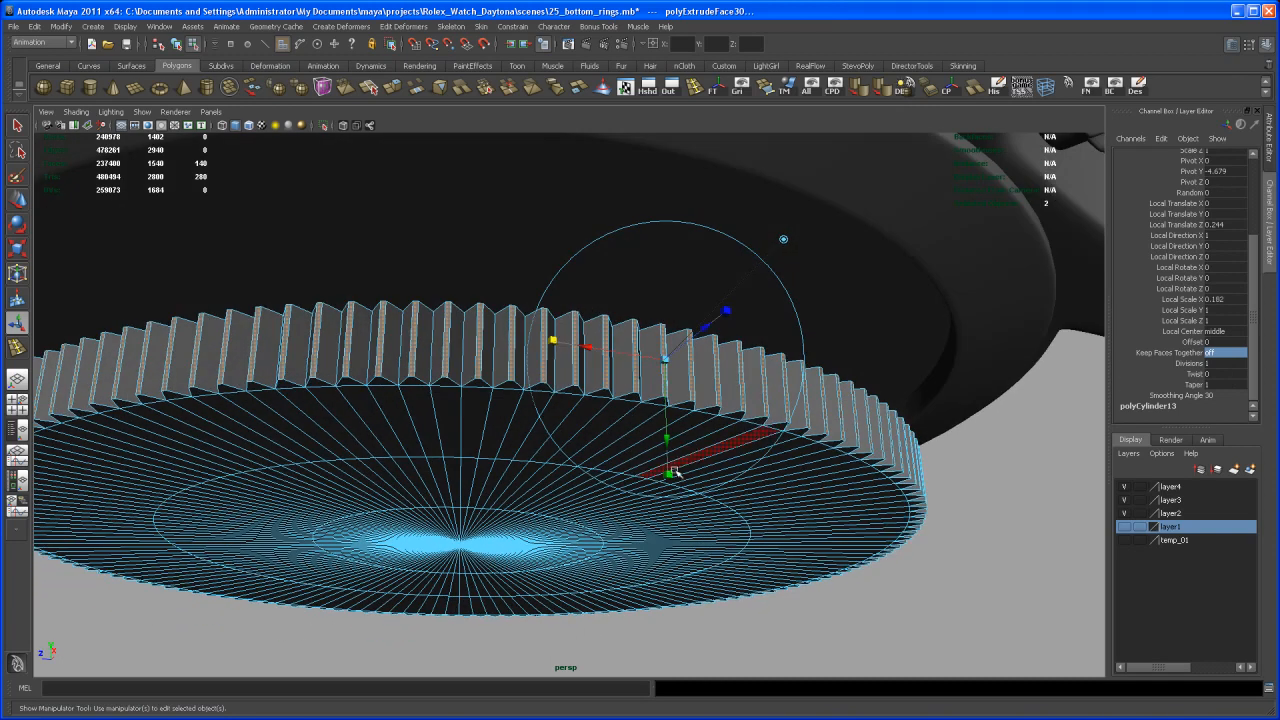
left_click_drag(670, 476, 640, 490)
Insert edge loops across the teeth's vertical edges, using split type Multi with 2 divisions.
right_click_drag(638, 453, 640, 451, "alt")
key("q")
right_click_drag(560, 358, 563, 366)
left_click(546, 369)
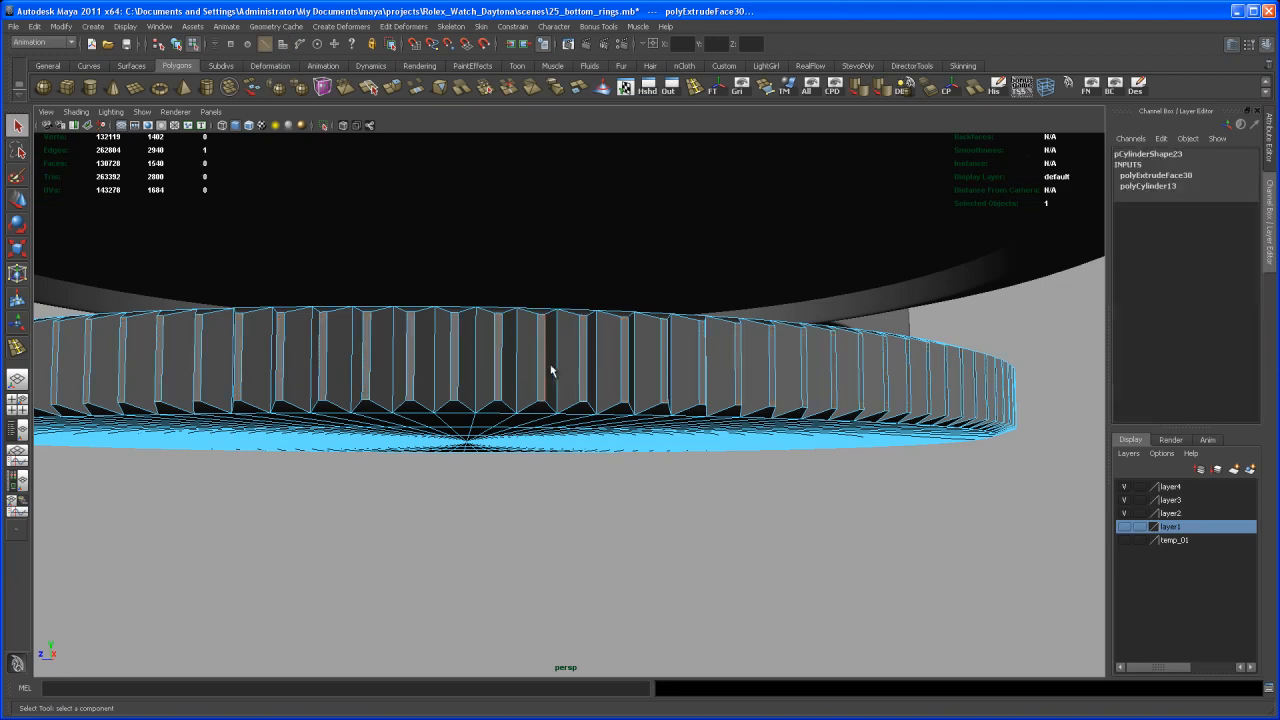
left_click_drag(551, 380, 528, 409, "alt")
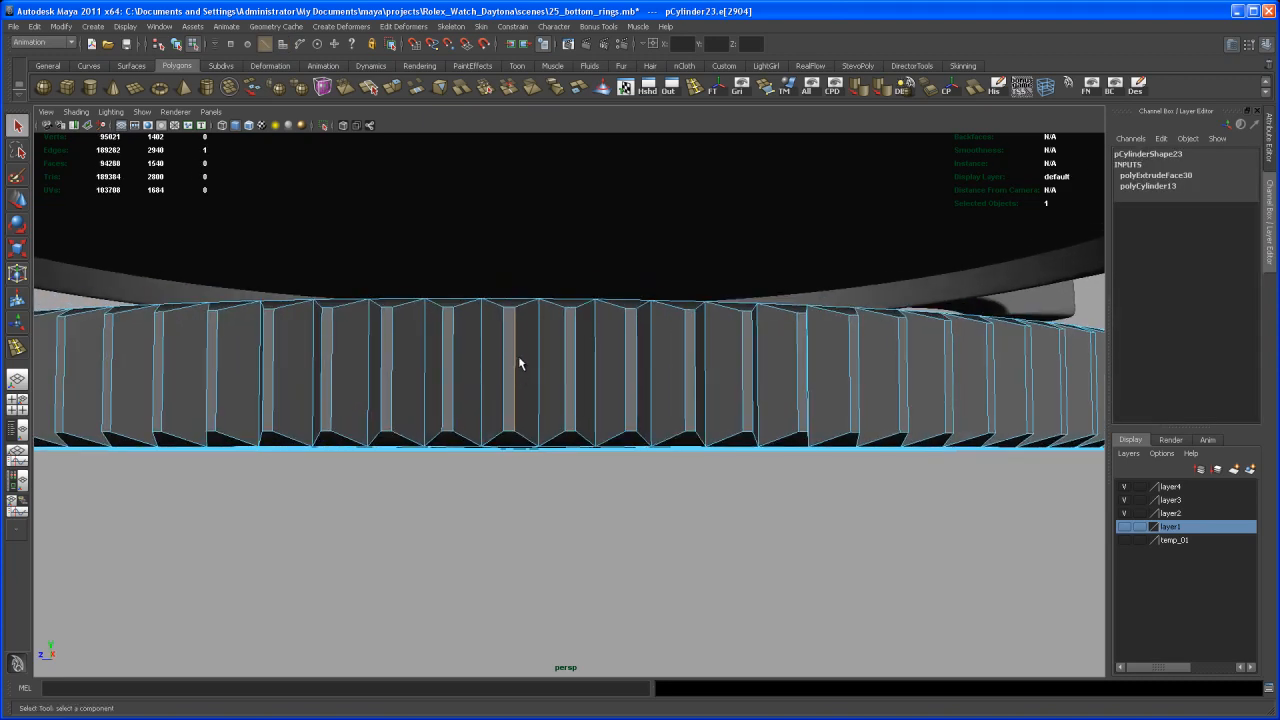
right_click_drag(516, 368, 548, 389, "shift")
left_click(1190, 176)
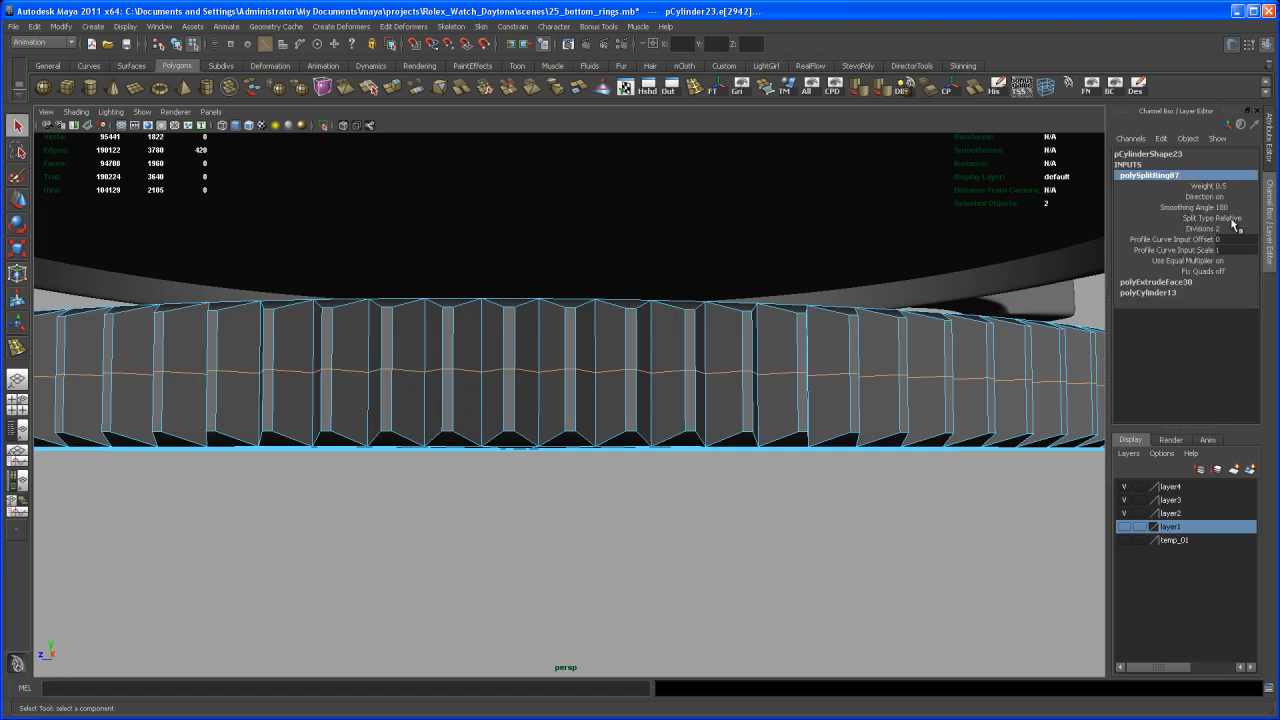
left_click(1230, 218)
left_click(1190, 262)
Scale the two new edge loops apart vertically so they sit near the teeth's upper and lower ends.
mouse_move(703, 489)
left_mouse_down("alt")
mouse_move(711, 466)
mouse_move(683, 476)
left_mouse_up("alt")
key("r")
left_click_drag(538, 261, 540, 178)
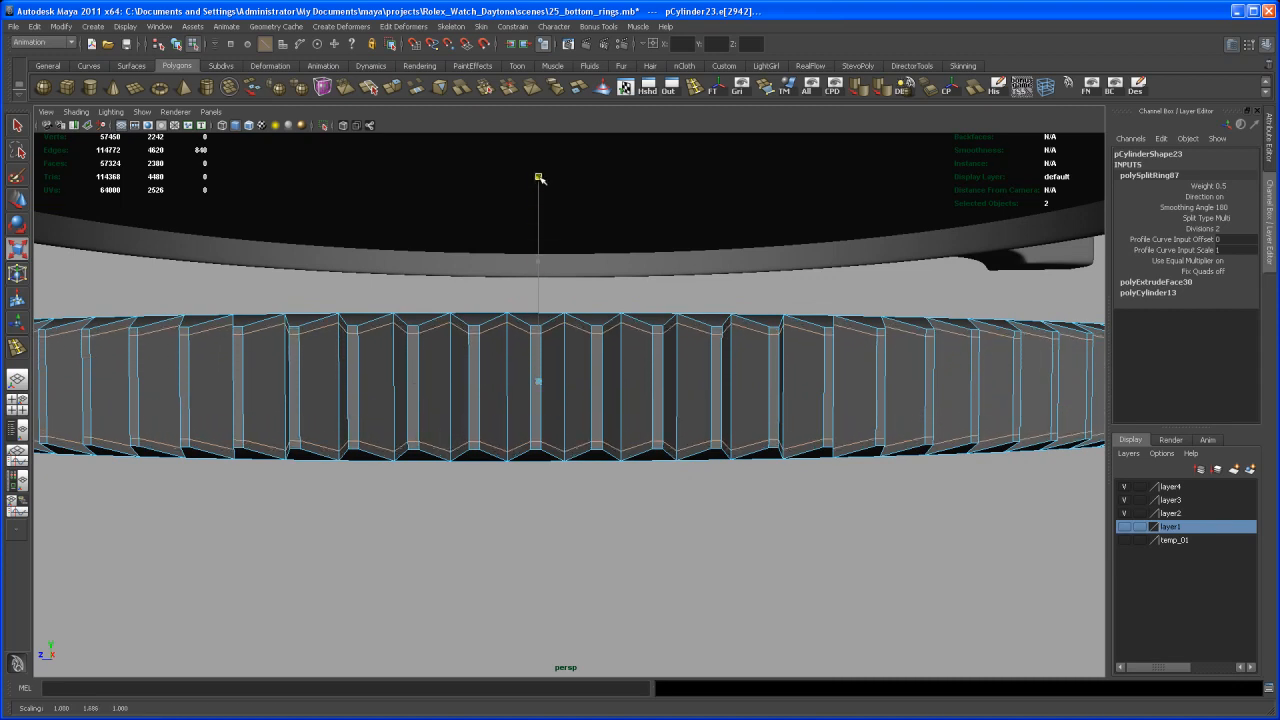
right_click_drag(580, 314, 574, 394, "alt")
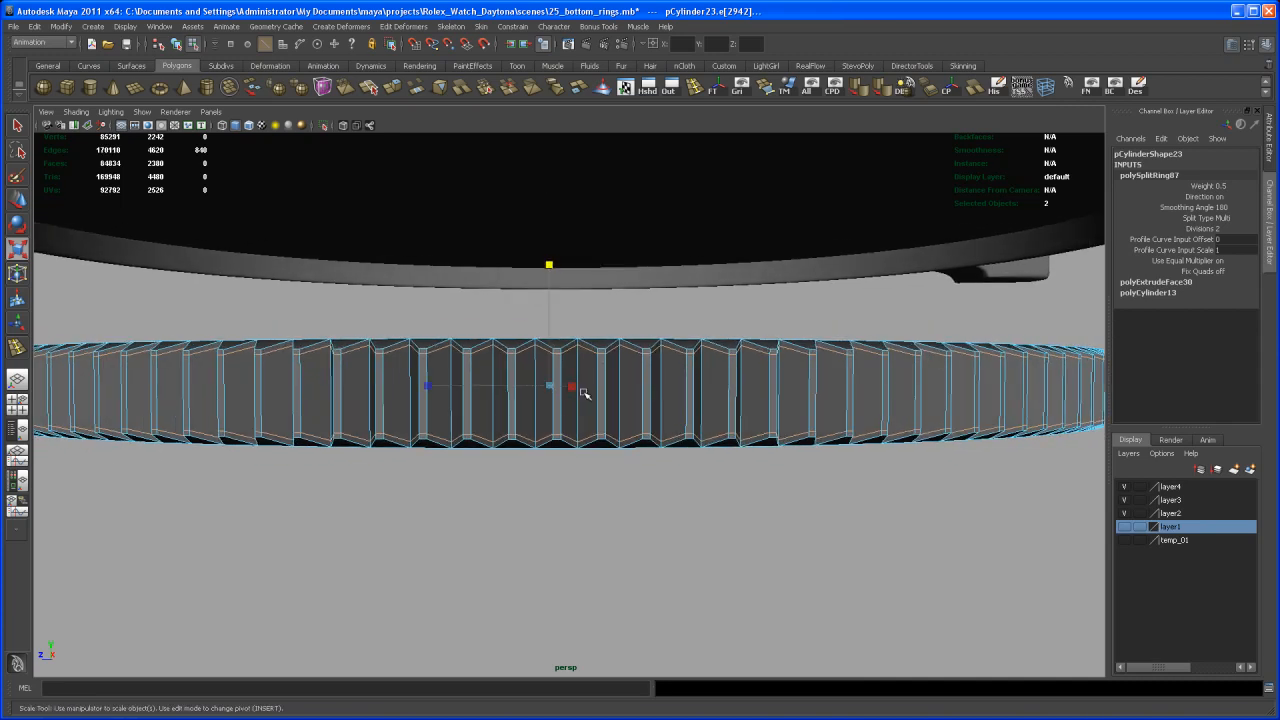
Return to object mode and inspect the toothed disc from below and above with the smooth mesh preview.
left_click_drag(574, 394, 594, 331, "alt")
right_click_drag(594, 331, 609, 366, "alt")
left_click_drag(609, 366, 574, 356, "alt")
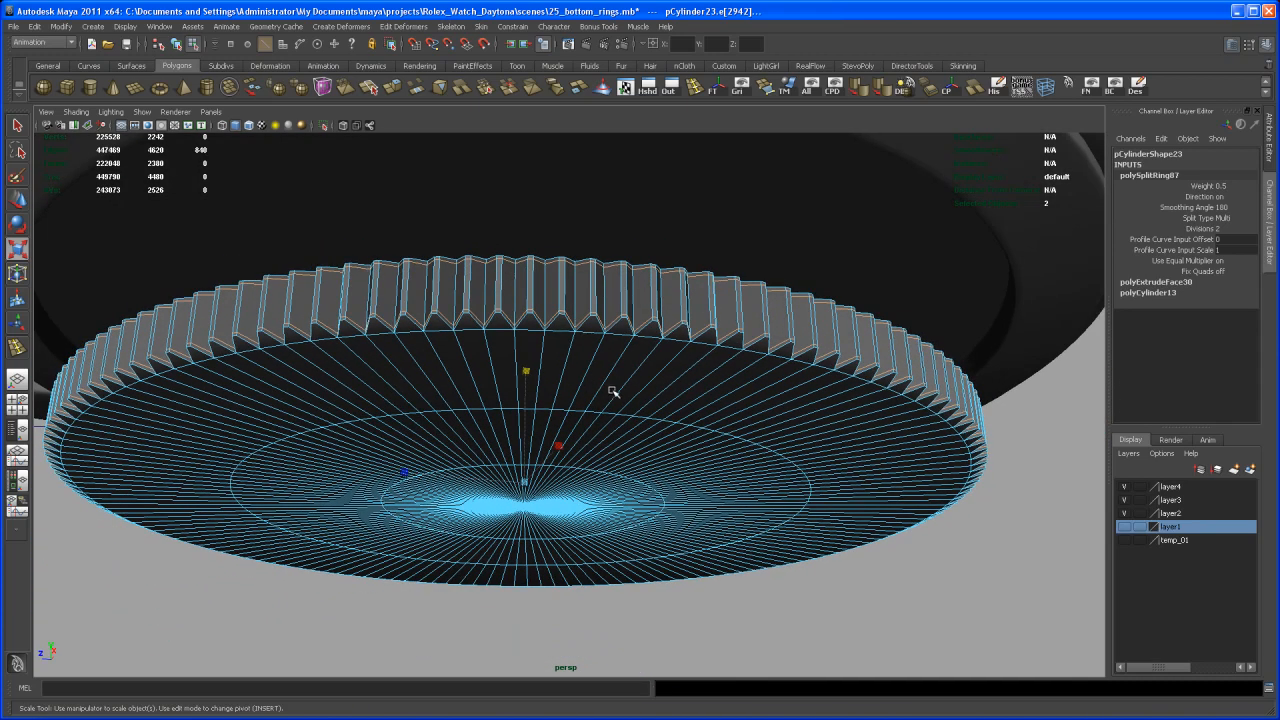
right_click_drag(609, 385, 617, 380)
left_click(613, 382)
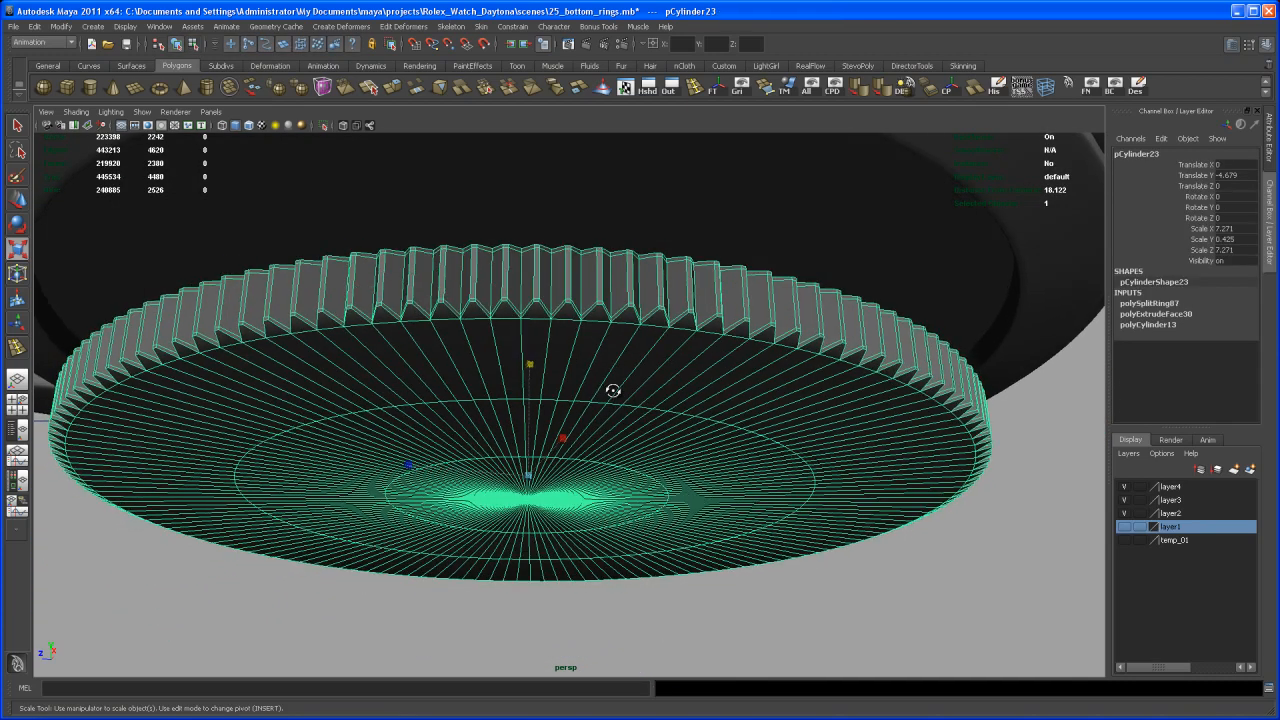
key("3")
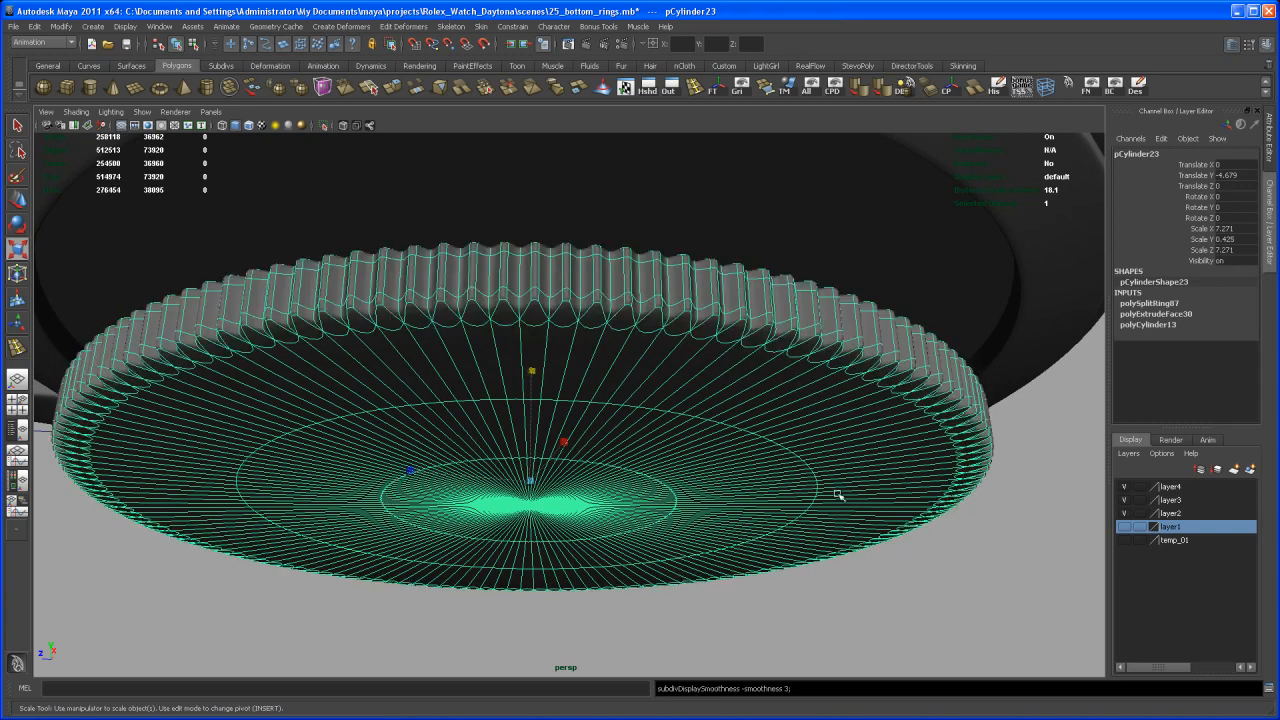
left_click(1024, 470)
left_click_drag(1024, 470, 671, 485, "alt")
left_click(758, 382)
scroll(671, 487, "up", 2)
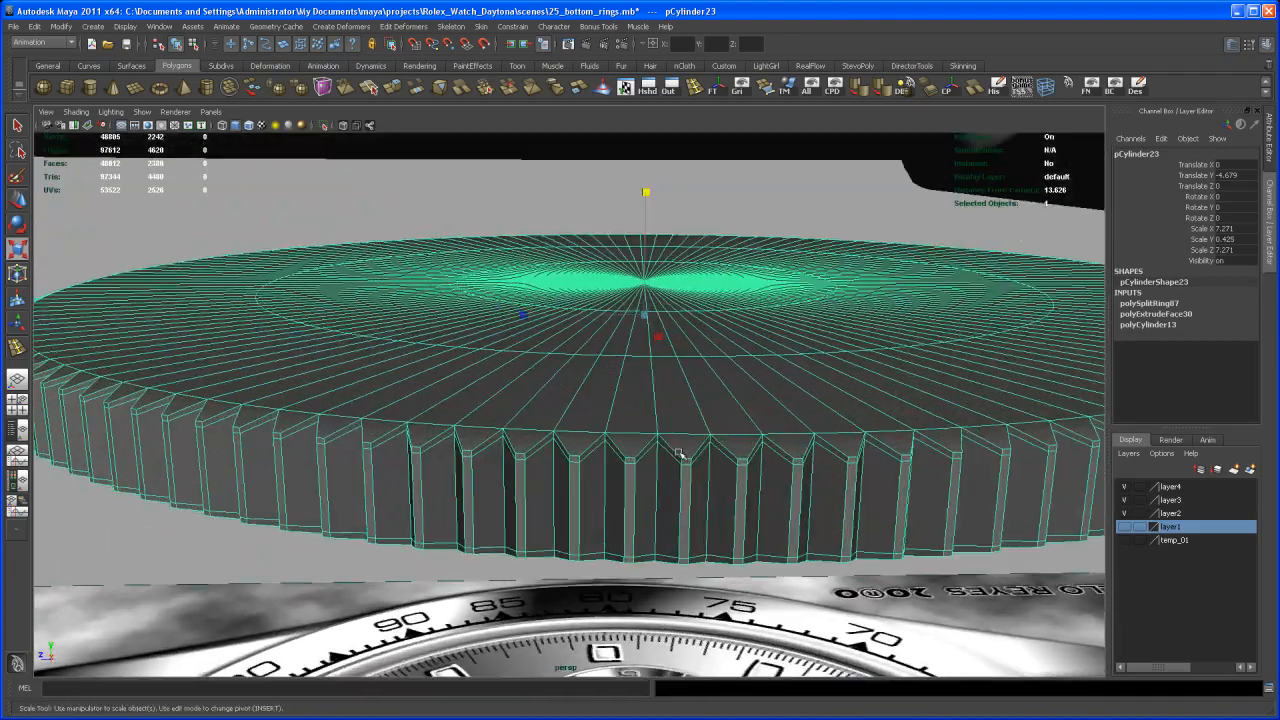
Select the outer edge loop on the disc's top cap and scale it outward close to the toothed rim.
right_click_drag(700, 367, 697, 360)
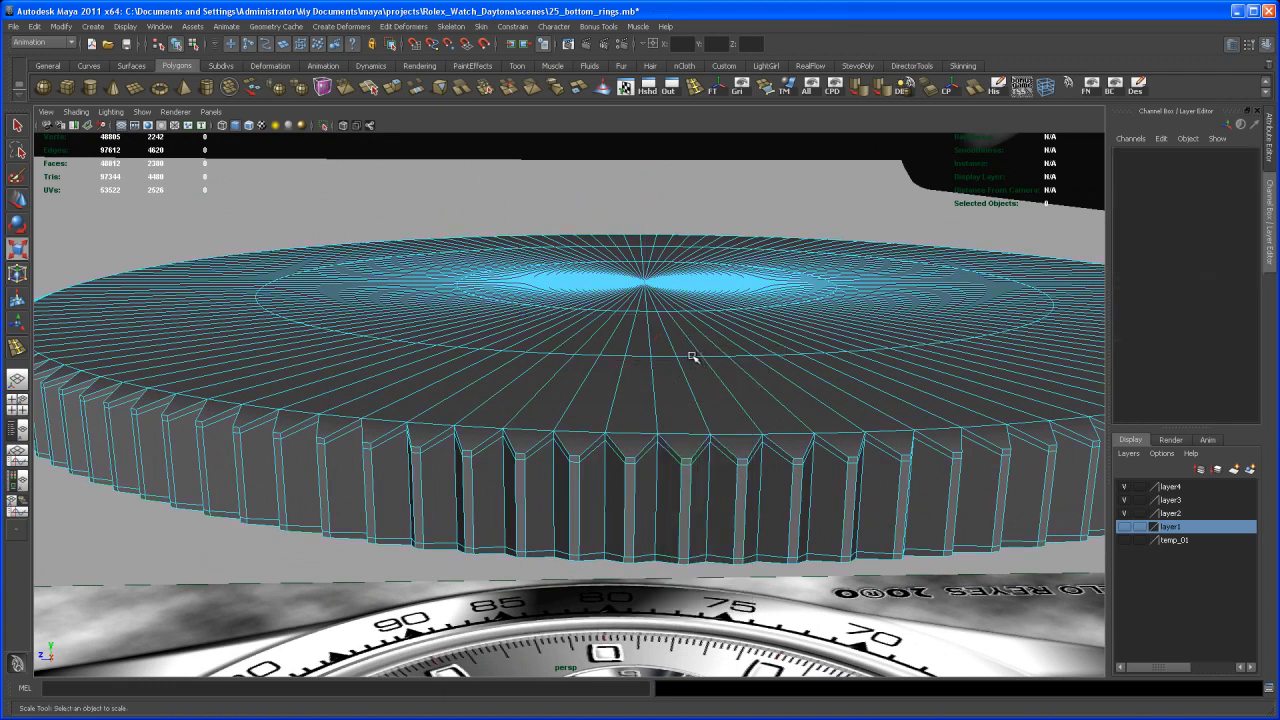
key("q")
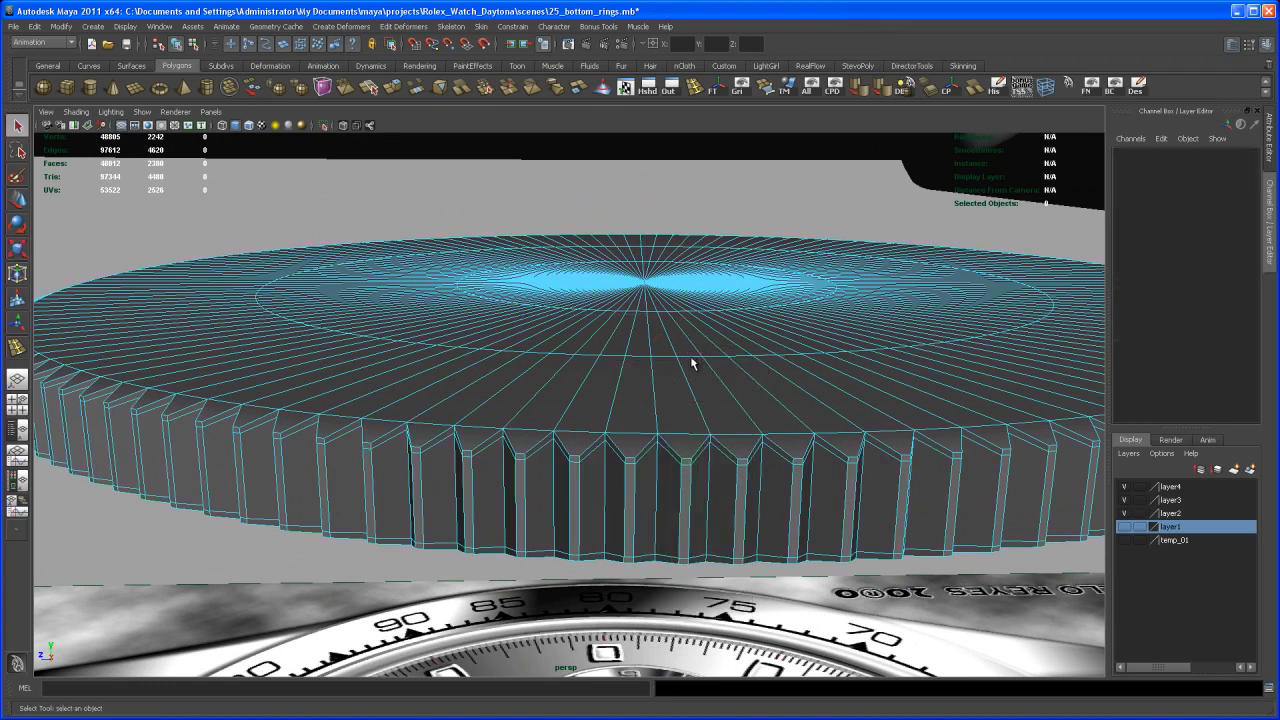
left_click(693, 362)
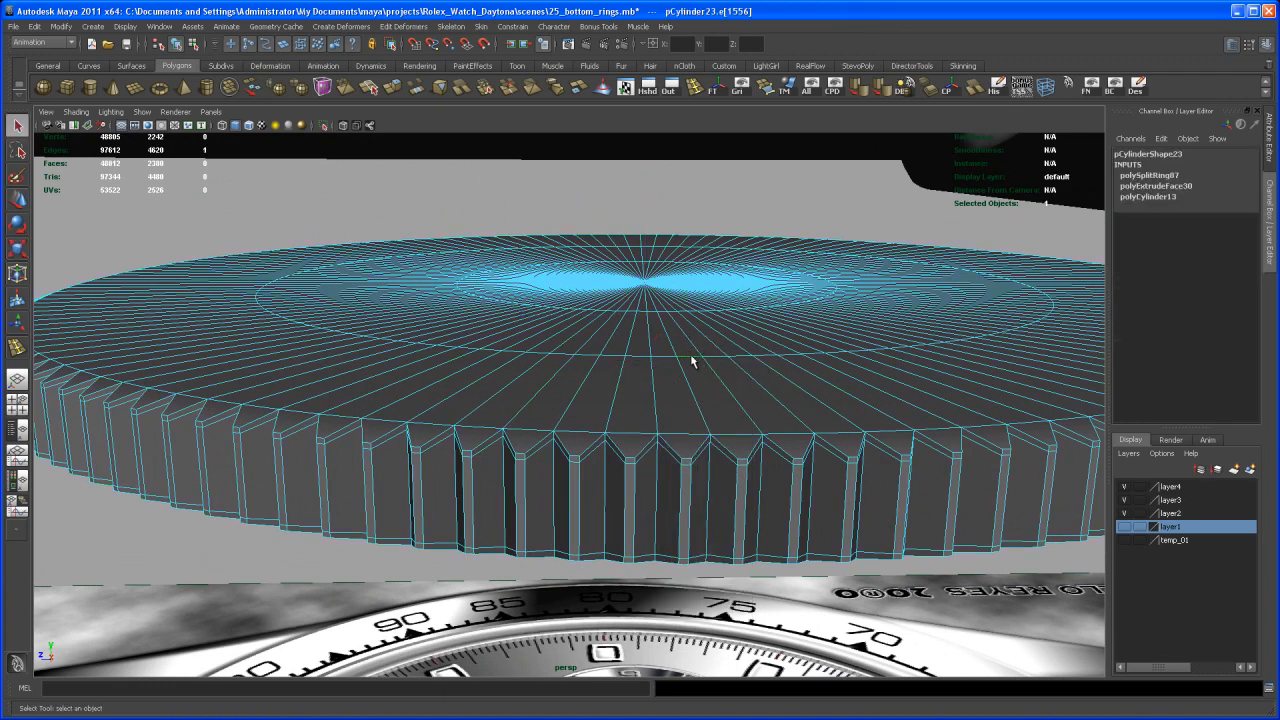
key("r")
left_click_drag(642, 284, 711, 253)
left_click_drag(703, 303, 628, 345, "alt")
middle_click_drag(628, 345, 616, 372, "alt")
left_click_drag(616, 372, 660, 344, "alt")
right_click_drag(622, 368, 611, 373)
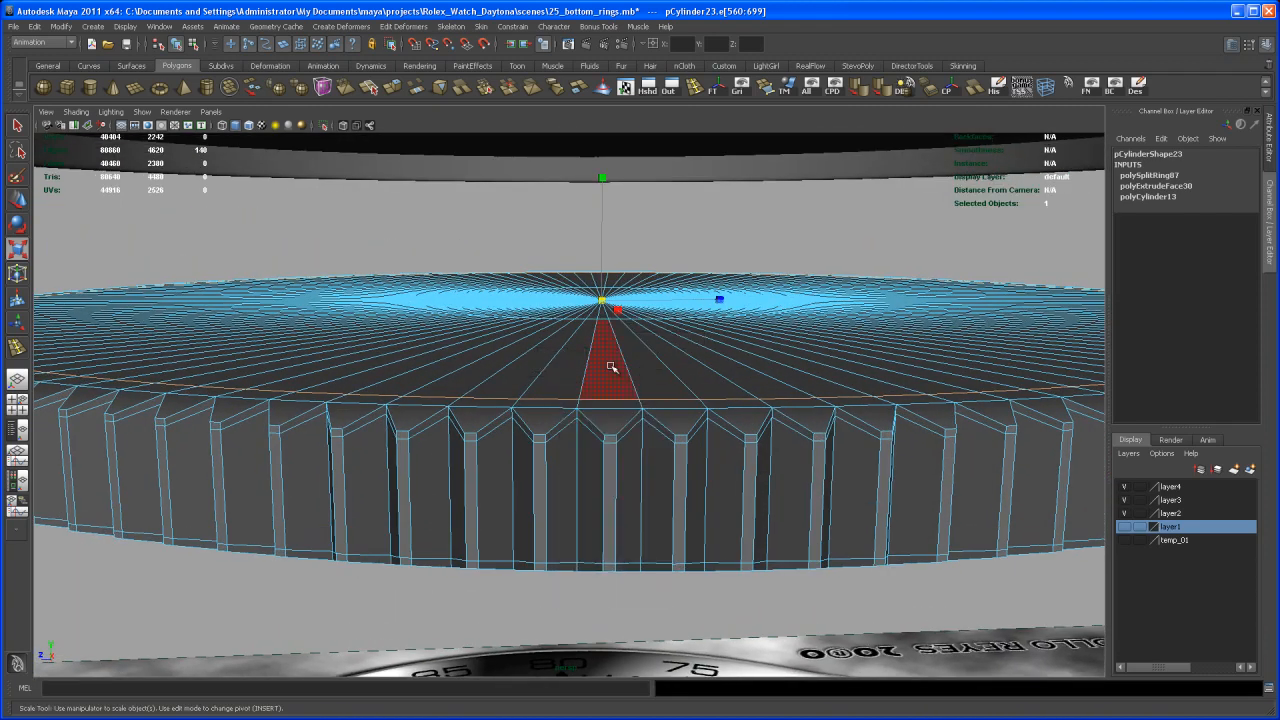
left_click(17, 175)
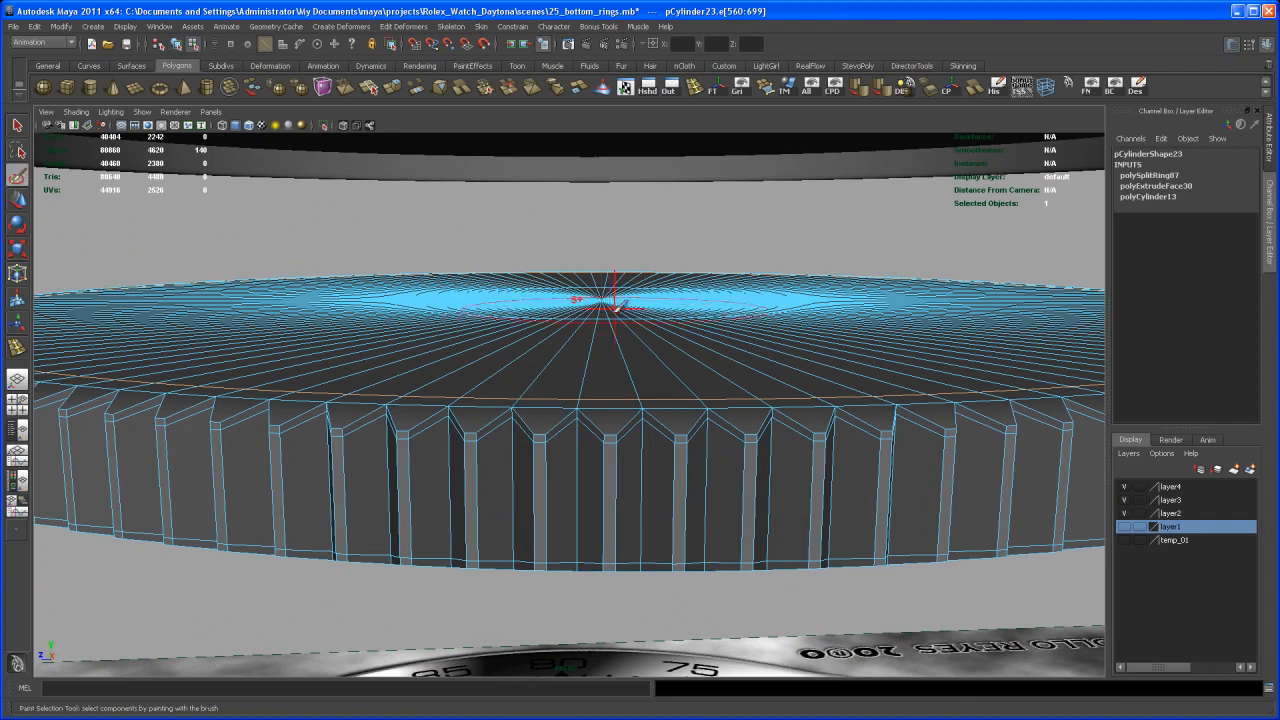
left_click_drag(604, 336, 596, 313, "alt")
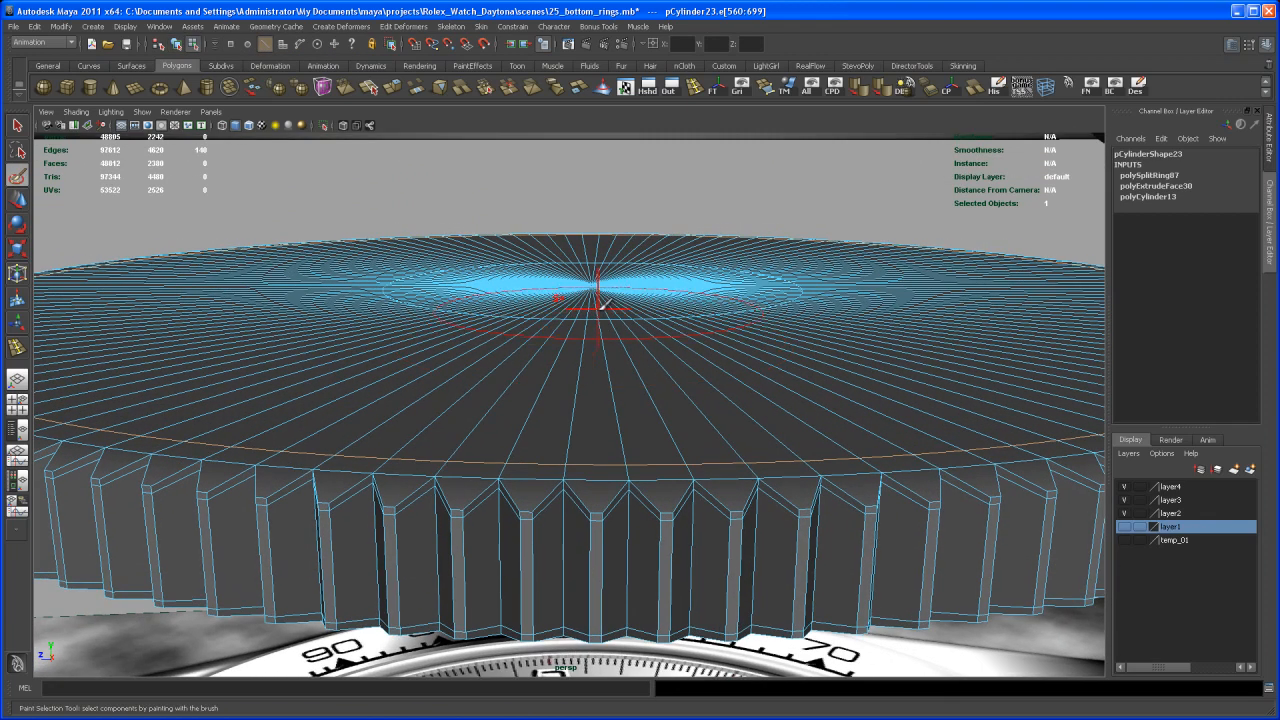
right_click_drag(609, 298, 617, 292)
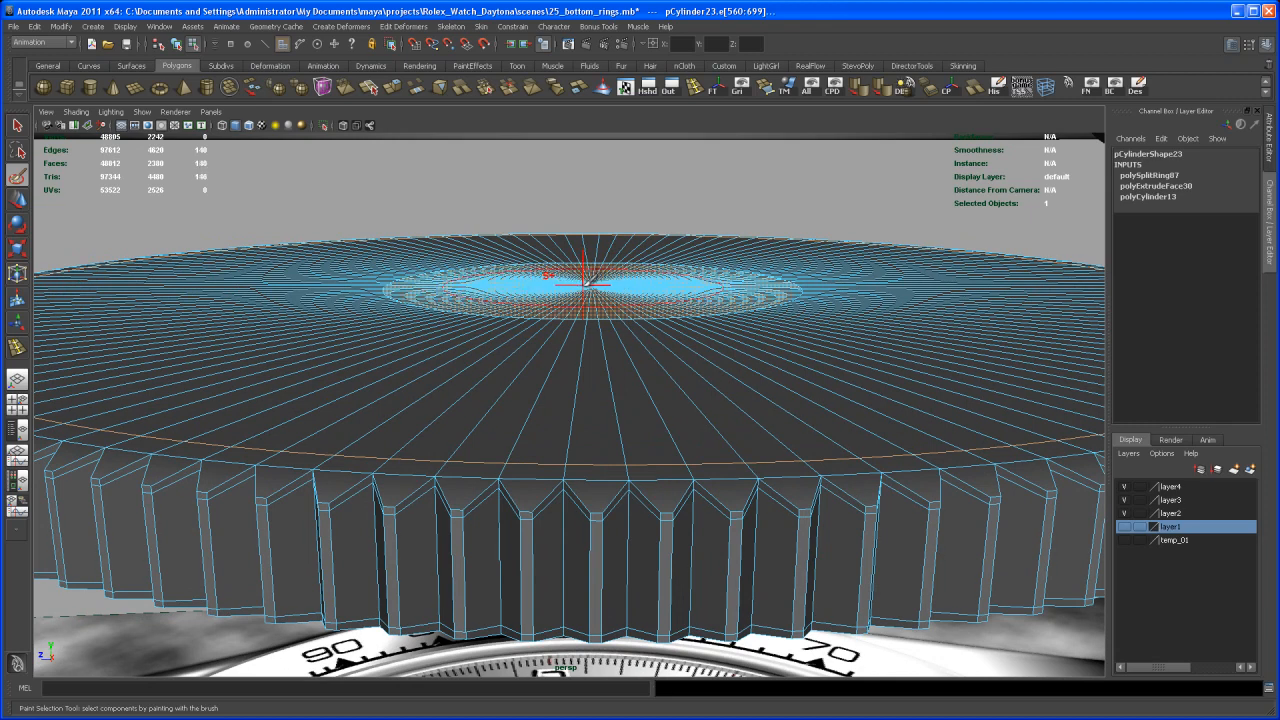
right_click_drag(593, 283, 625, 267, "shift")
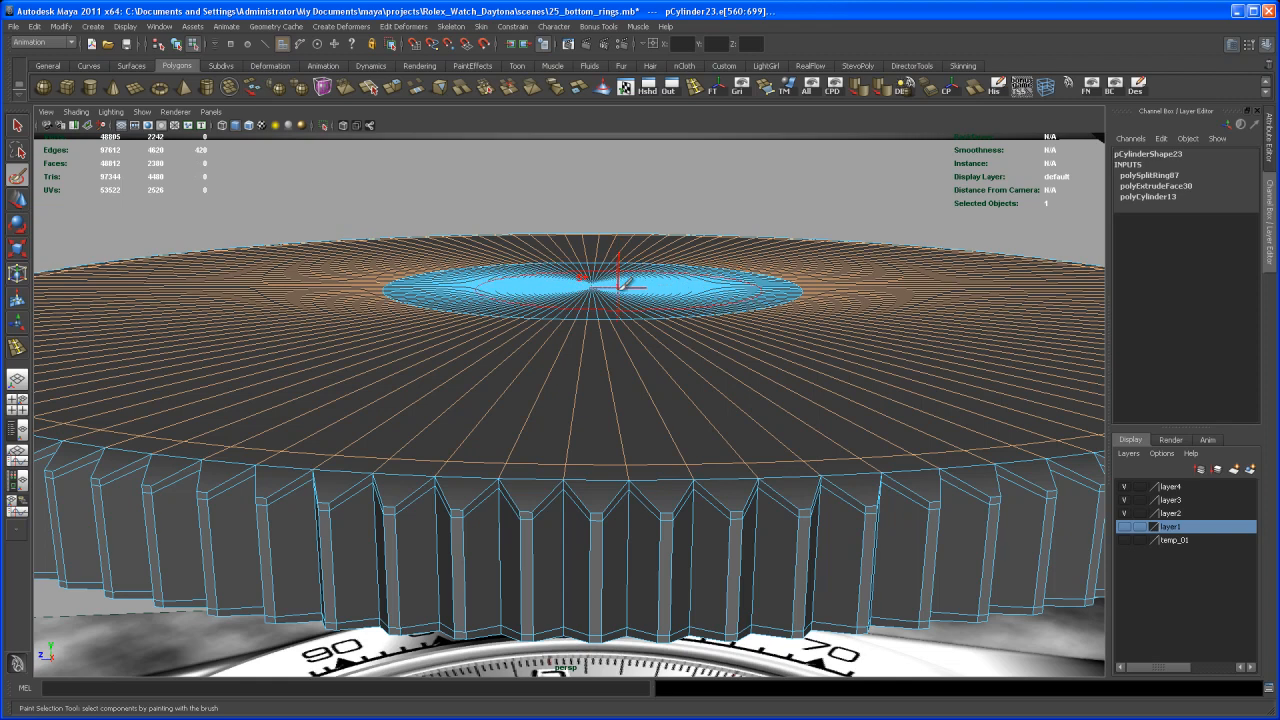
left_click_drag(625, 283, 600, 255, "alt")
key("q")
mouse_move(622, 384)
left_mouse_down("alt")
mouse_move(603, 374)
mouse_move(611, 340)
left_mouse_up("alt")
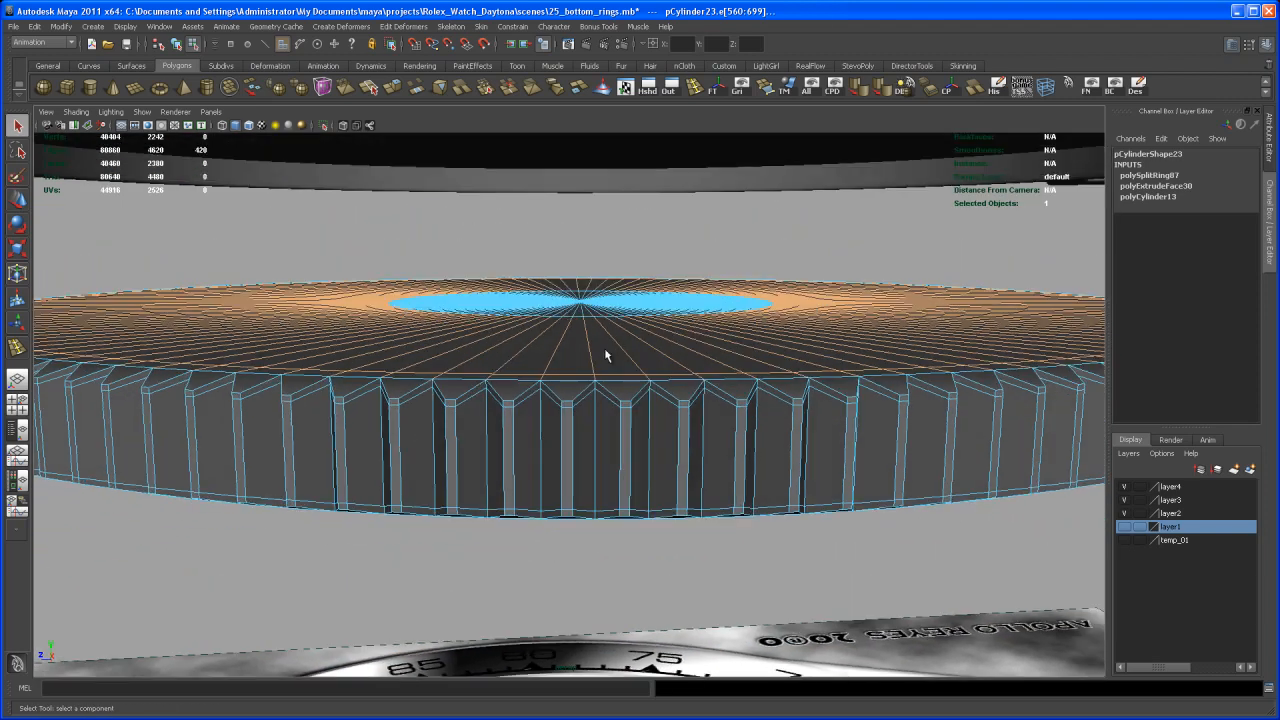
right_click_drag(611, 340, 571, 380, "alt")
left_click_drag(571, 380, 568, 316, "alt")
mouse_move(568, 316)
right_mouse_down("alt")
mouse_move(556, 312)
mouse_move(547, 333)
mouse_move(564, 299)
right_mouse_up("alt")
left_click_drag(564, 299, 585, 338, "alt")
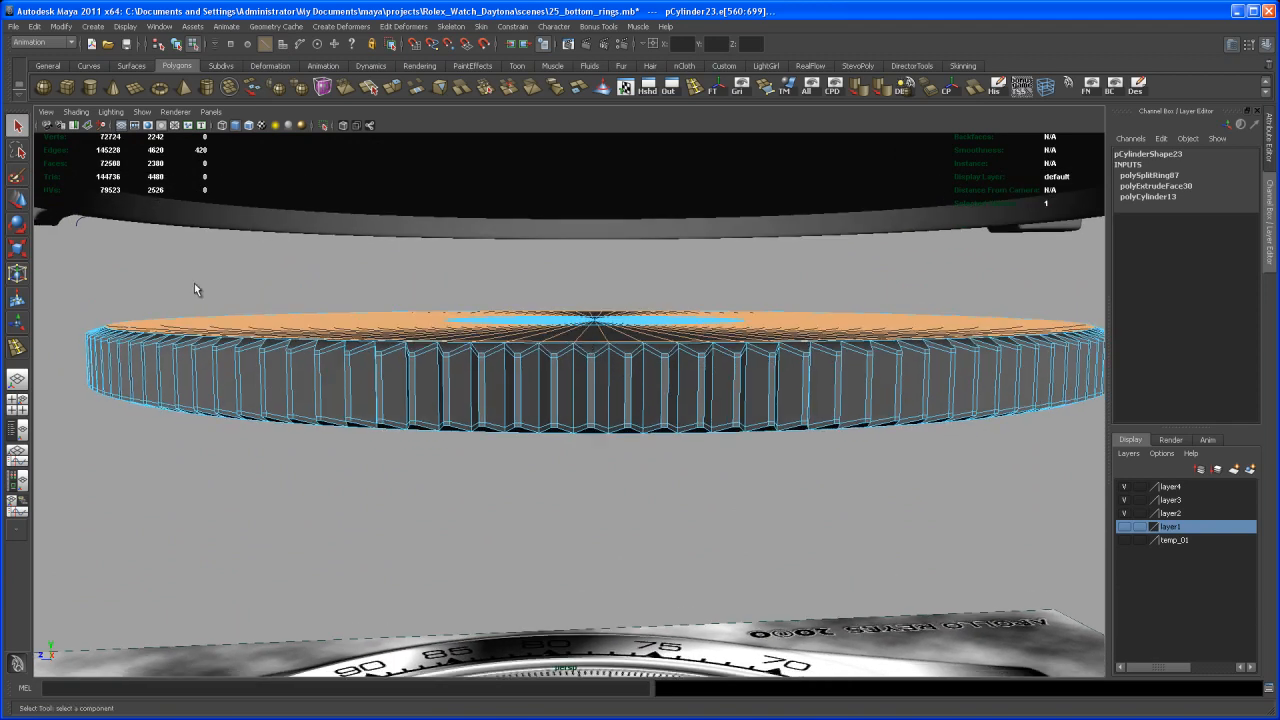
left_click_drag(1114, 480, 1010, 438)
left_click(1046, 528)
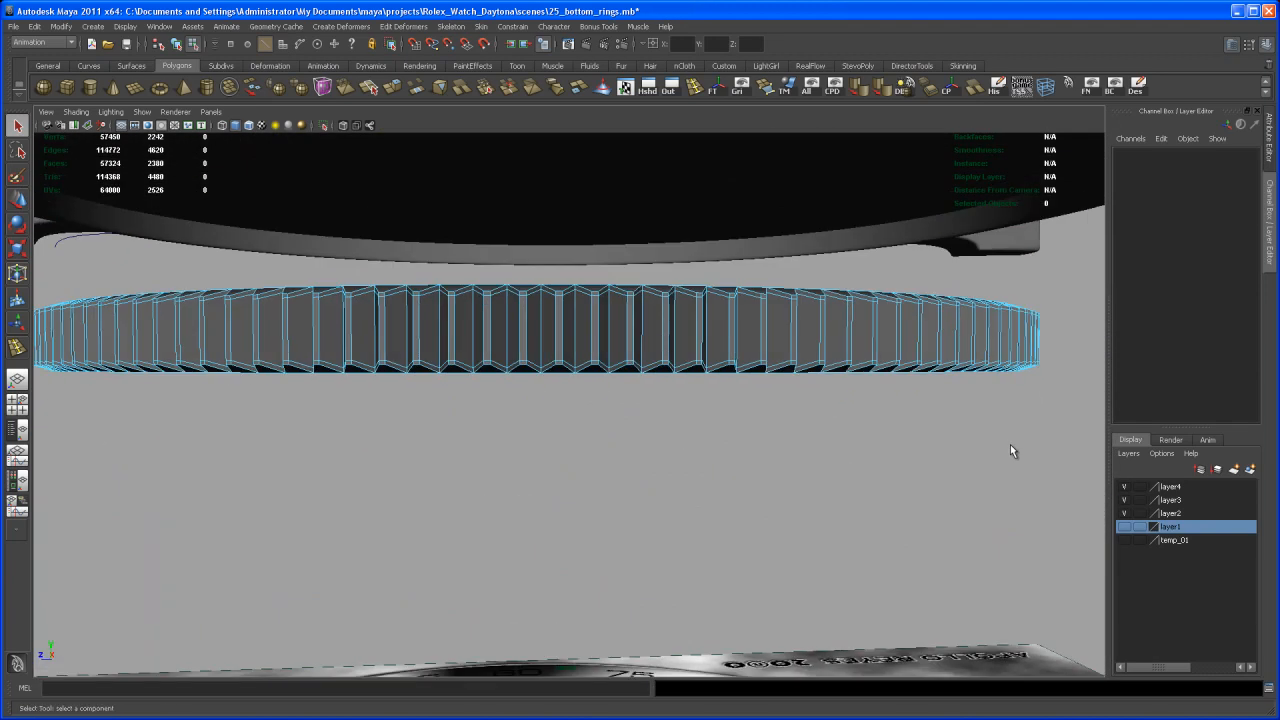
Paint-select the centre faces of the disc's top cap, grow the selection out to the toothed rim and delete those faces.
middle_click_drag(905, 446, 889, 506, "alt")
right_click_drag(889, 506, 832, 507, "alt")
left_click_drag(658, 468, 623, 509, "alt")
middle_click_drag(623, 509, 620, 452, "alt")
right_click_drag(620, 452, 643, 531, "alt")
left_click_drag(643, 531, 650, 482, "alt")
right_click_drag(650, 482, 660, 512, "alt")
middle_click_drag(660, 512, 668, 538, "alt")
left_click(19, 177)
right_click_drag(603, 310, 604, 340)
left_click(596, 299)
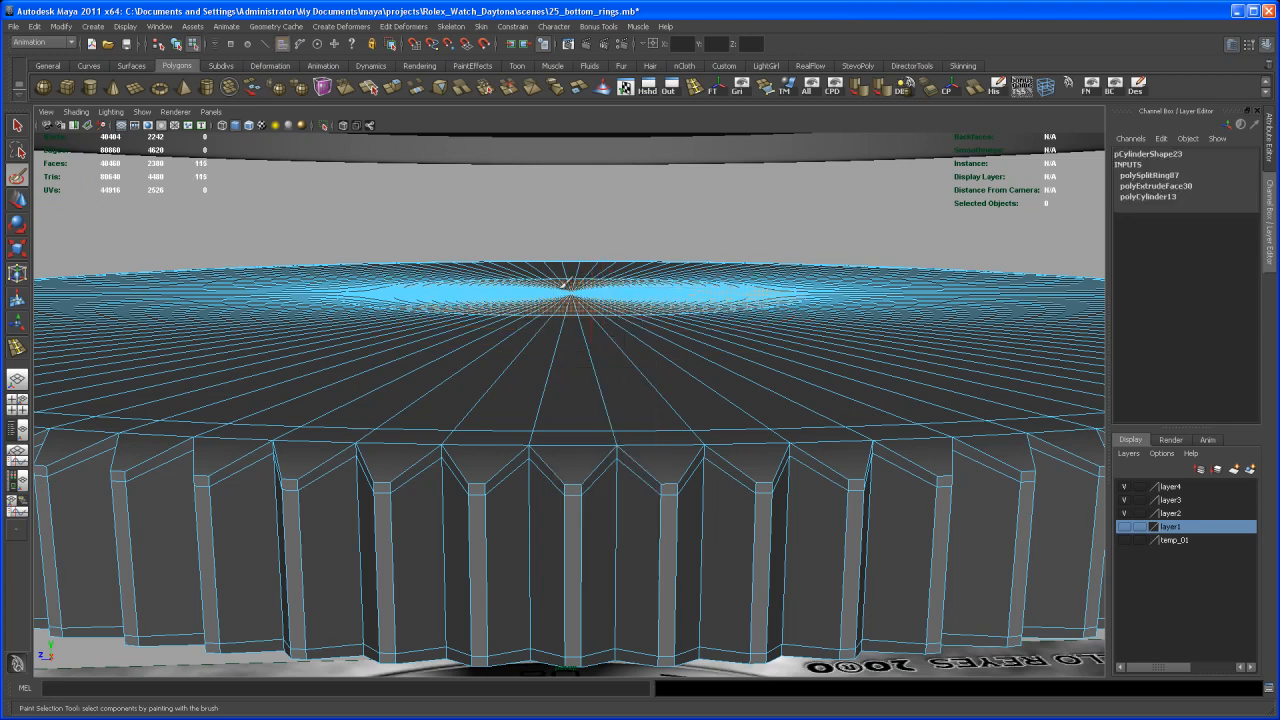
right_click_drag(584, 291, 600, 275, "ctrl")
left_click_drag(598, 302, 606, 306, "alt")
right_click_drag(606, 306, 584, 302, "alt")
middle_click_drag(584, 302, 599, 273, "alt")
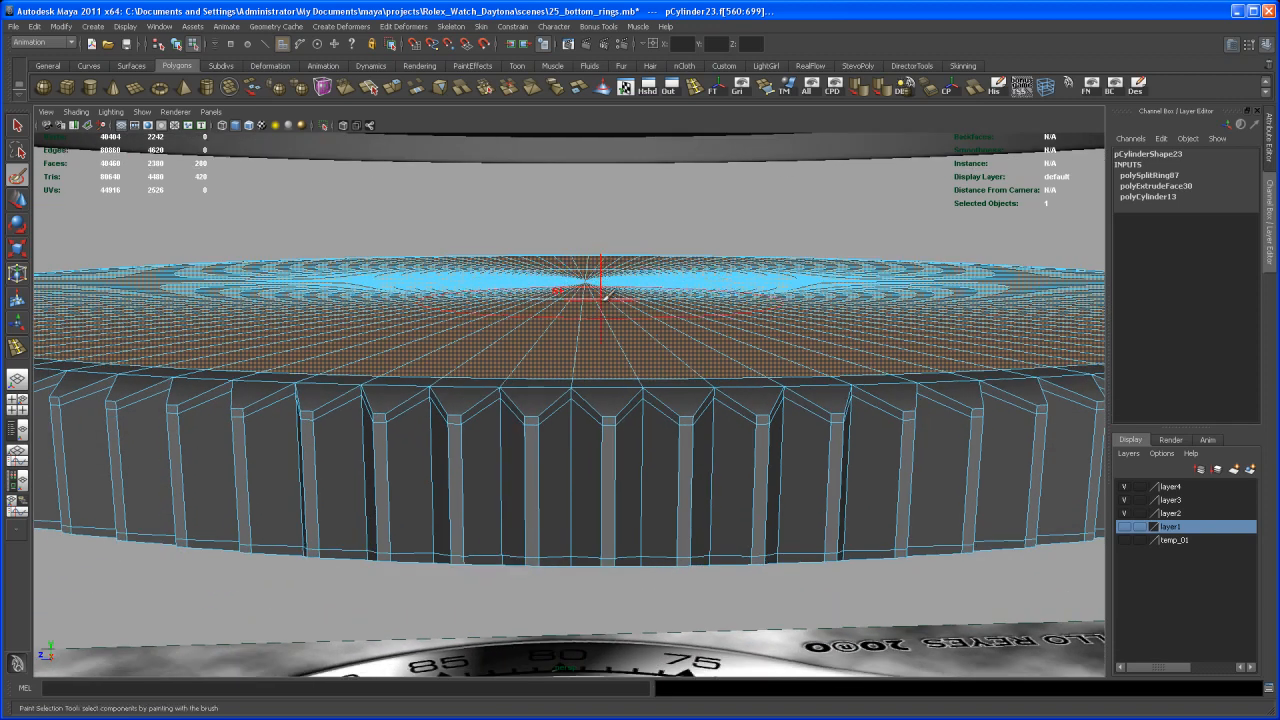
key("Delete")
left_click_drag(597, 363, 615, 370, "alt")
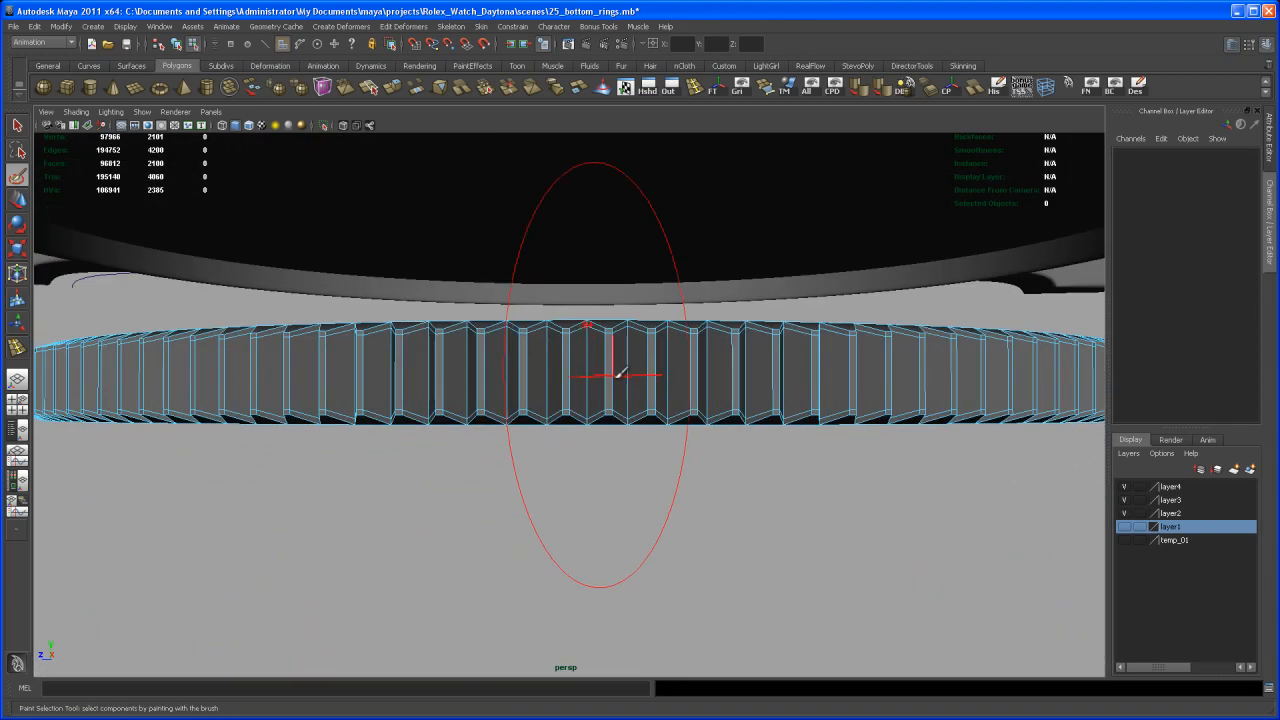
Return to object mode, select the disc and inspect its underside.
right_click_drag(631, 377, 668, 352)
left_click(663, 366)
left_click_drag(660, 372, 597, 500, "alt")
right_click_drag(597, 500, 578, 466, "alt")
left_click_drag(578, 466, 553, 300, "alt")
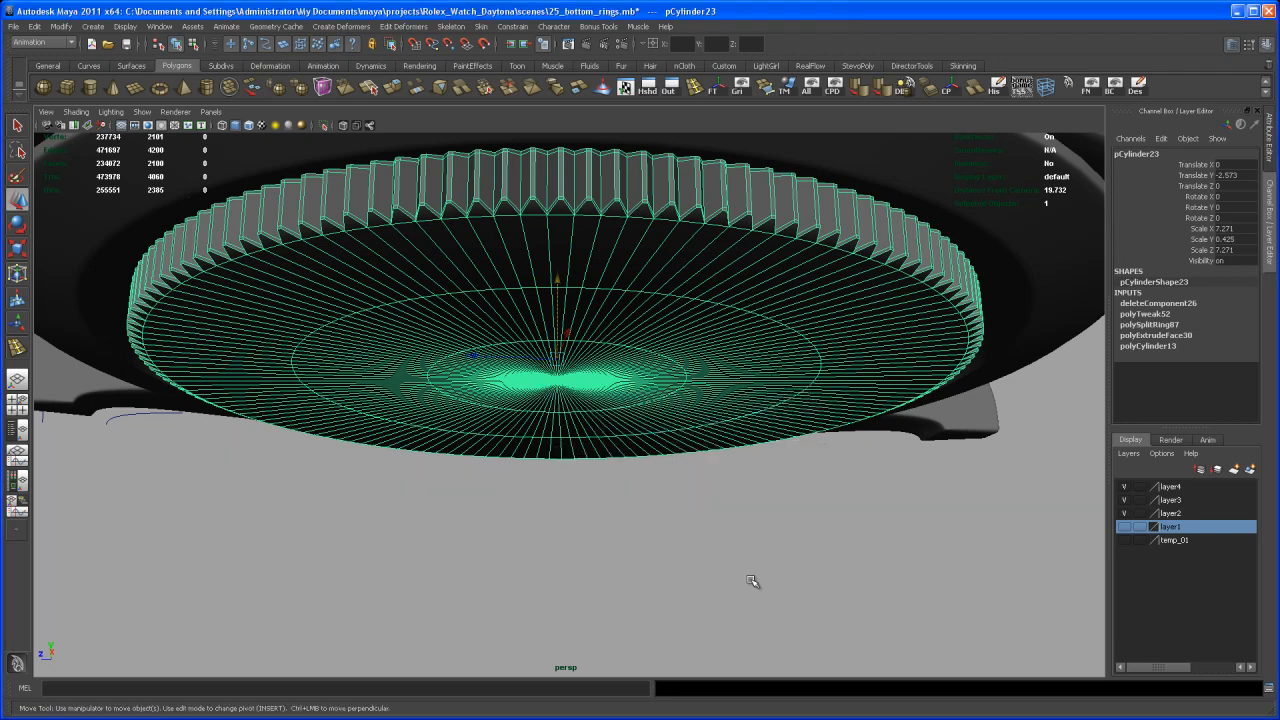
Using the side view in wireframe, select the disc's upper rows of vertices and scale them horizontally outward to flare the teeth toward the case.
key("space")
key("space")
middle_click_drag(720, 552, 757, 572, "alt")
key("4")
mouse_move(757, 572)
right_mouse_down("alt")
mouse_move(554, 506)
mouse_move(526, 523)
mouse_move(560, 543)
right_mouse_up("alt")
middle_click_drag(548, 521, 547, 502, "alt")
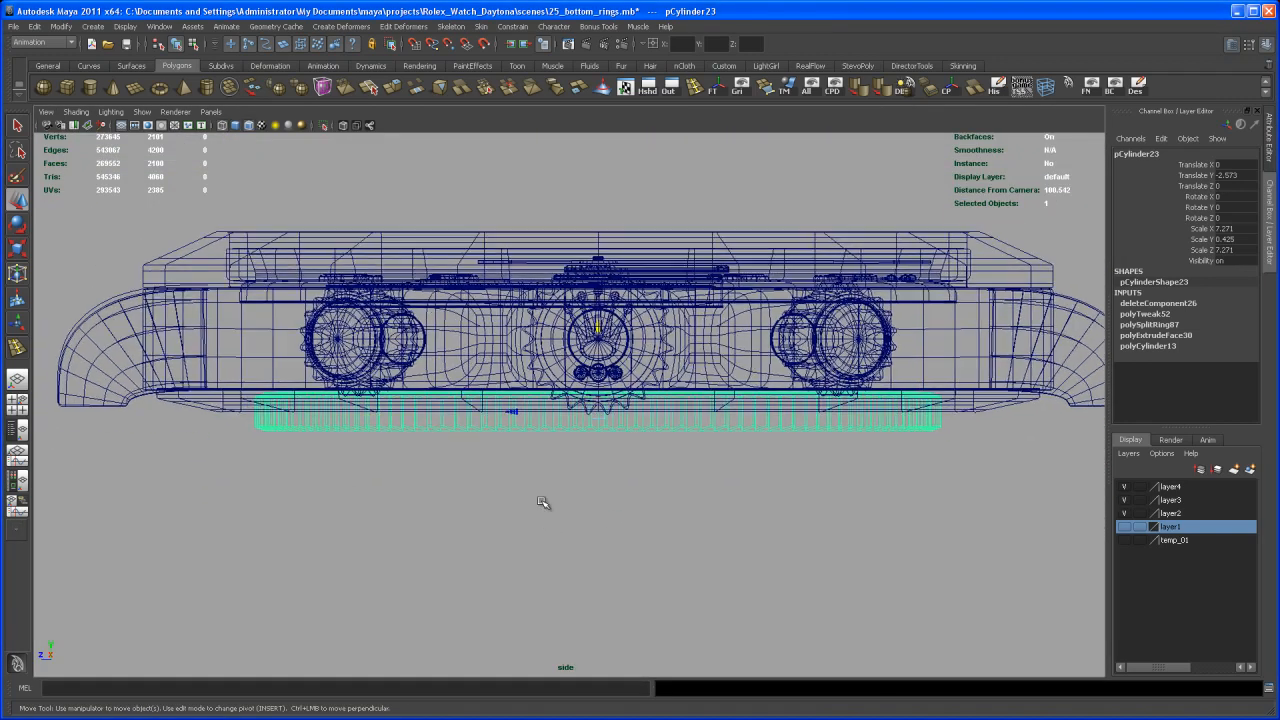
right_click(433, 425)
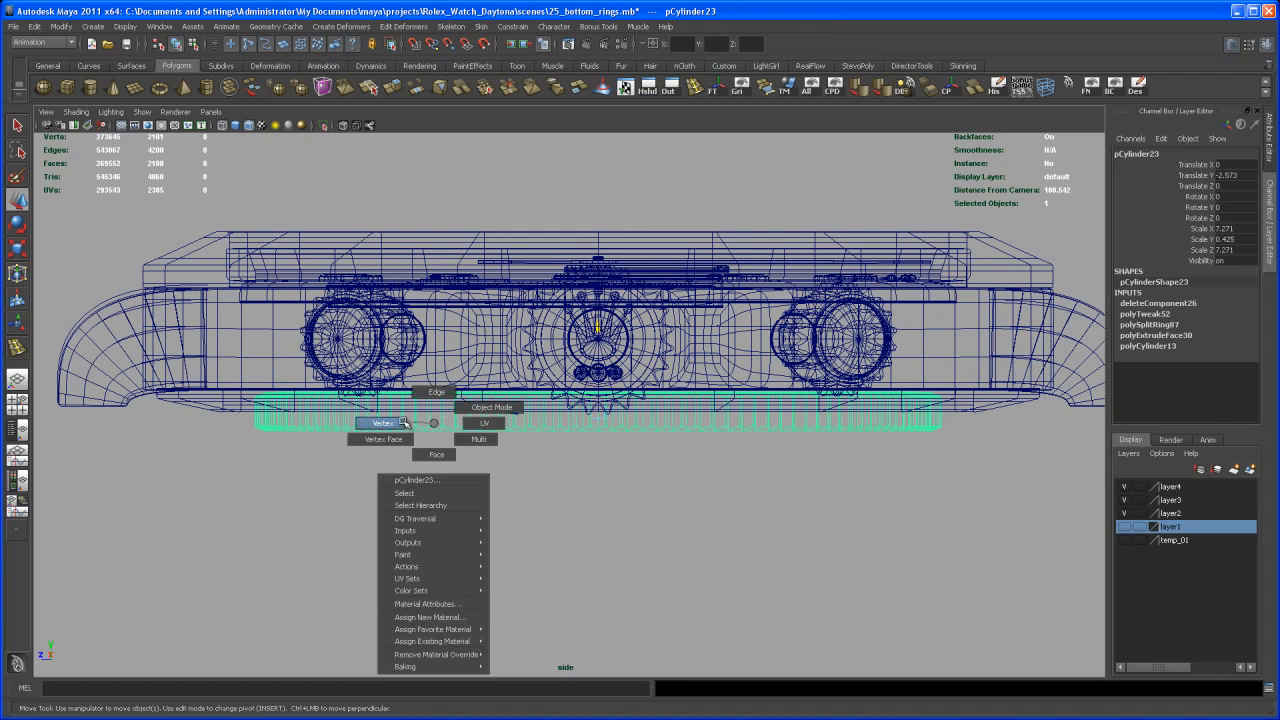
left_click(403, 423)
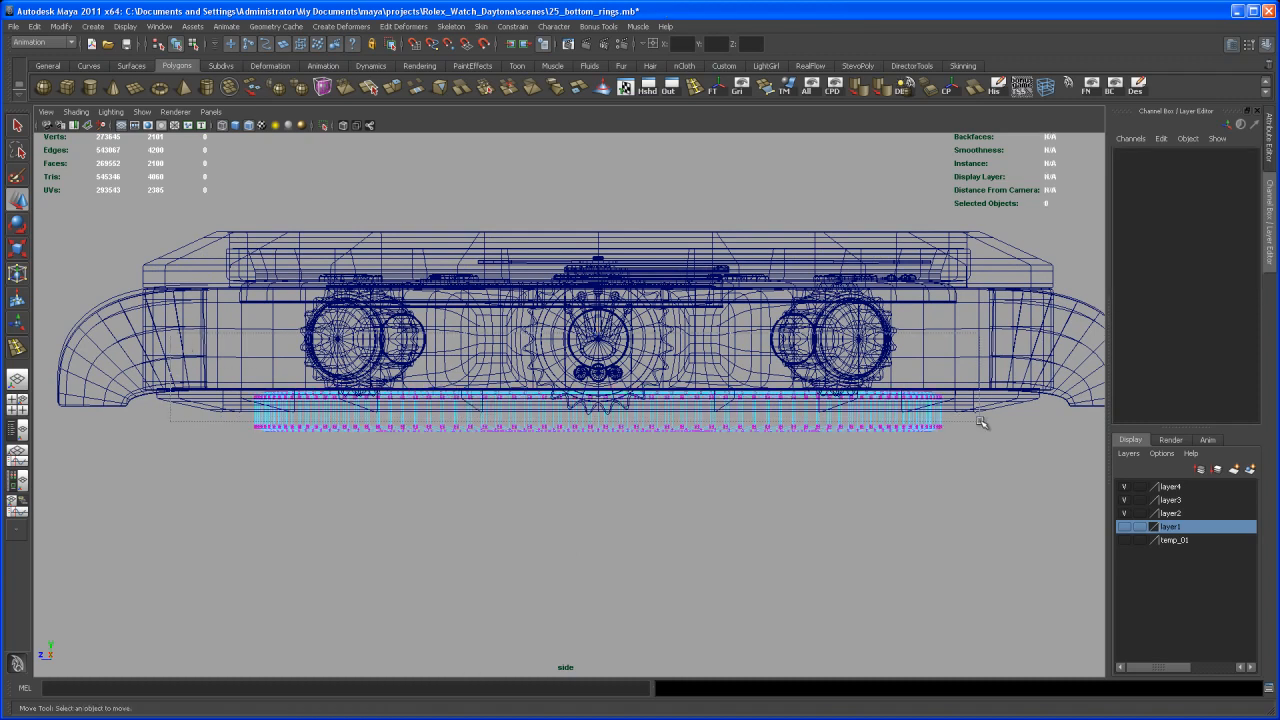
left_click_drag(1003, 411, 1004, 412)
key("space")
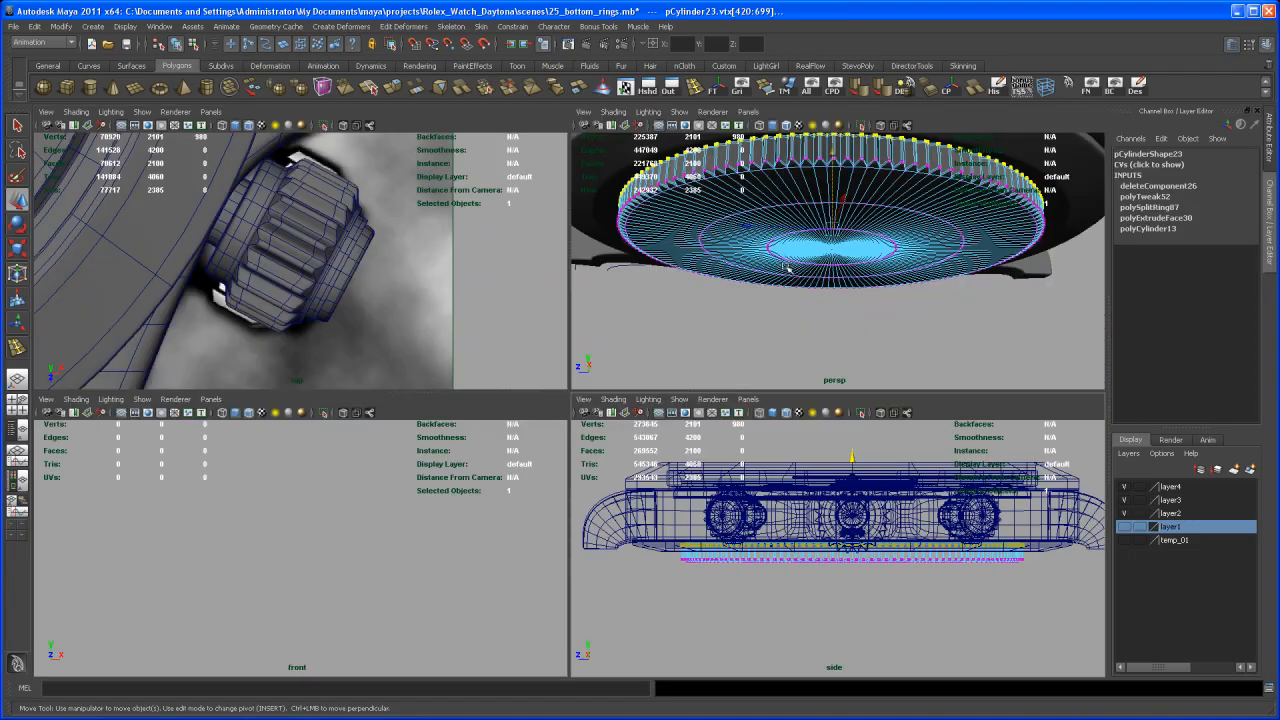
key("space")
scroll(634, 477, "up", 5)
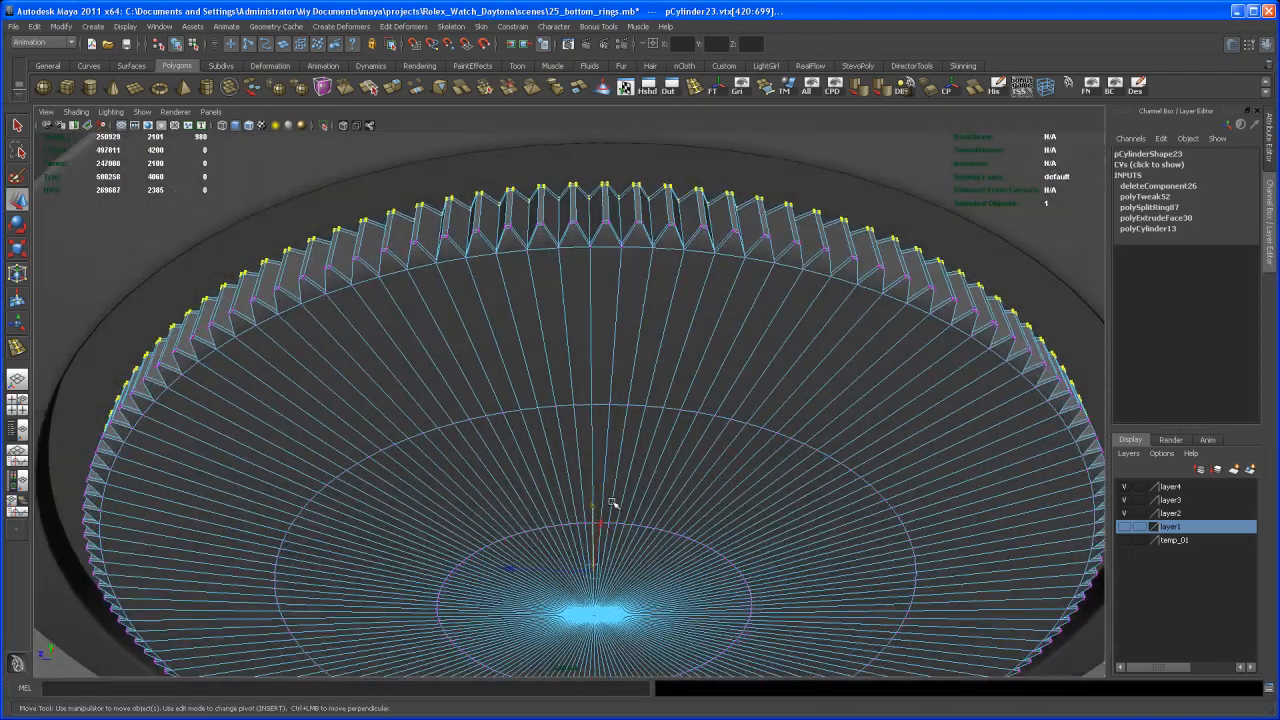
left_click_drag(612, 503, 563, 549, "alt")
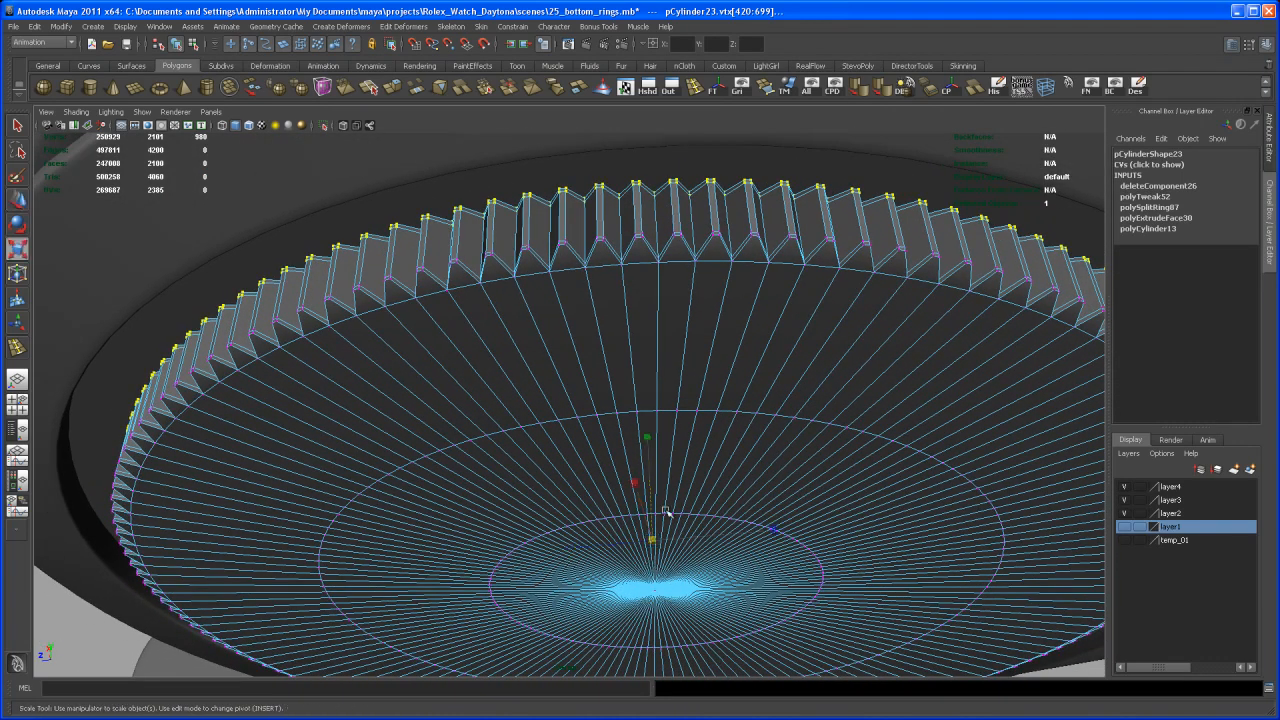
left_click_drag(706, 466, 608, 483, "alt")
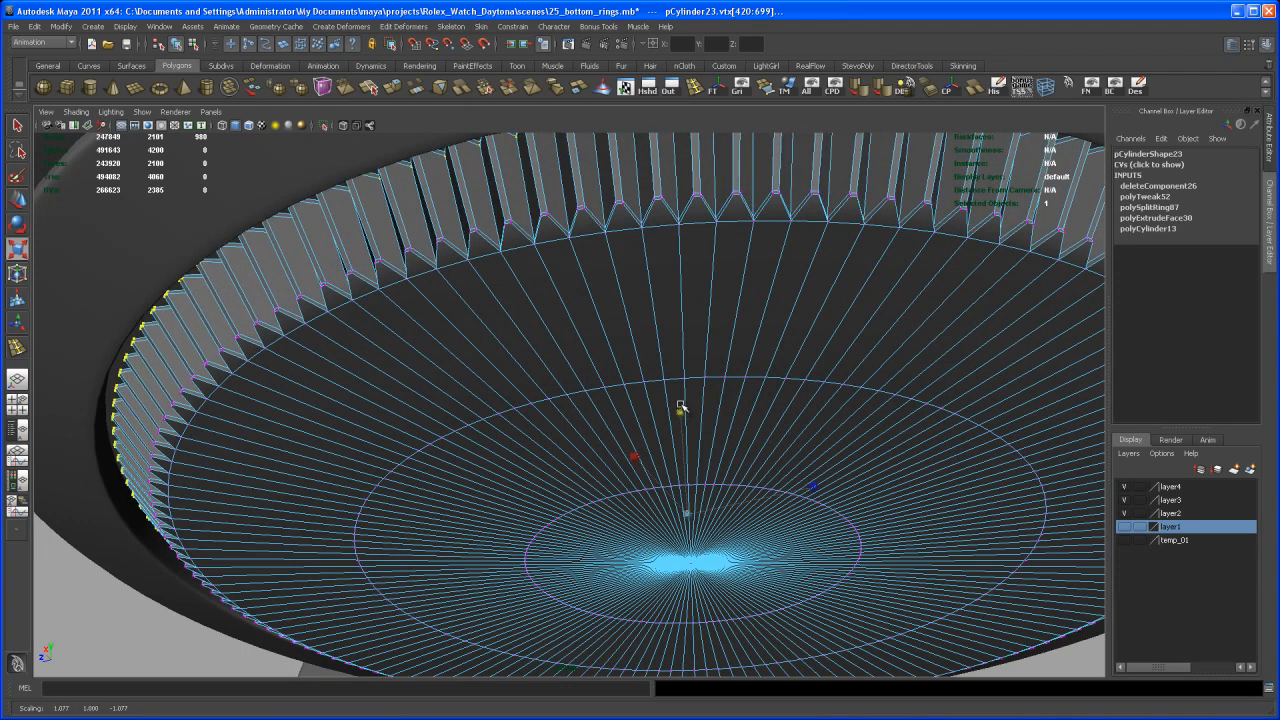
right_click_drag(680, 407, 612, 430, "alt")
left_click_drag(612, 430, 640, 430, "alt")
right_click_drag(640, 430, 629, 423, "alt")
left_click_drag(629, 423, 667, 454, "alt")
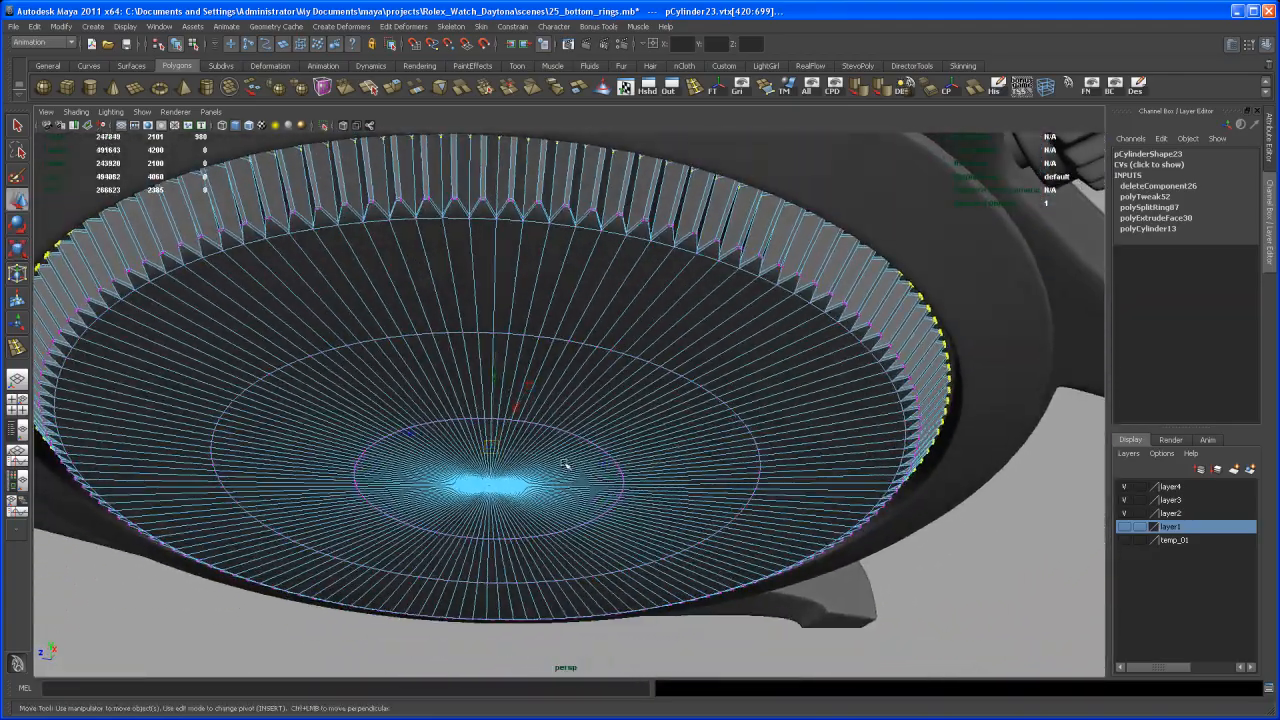
key("F8")
left_click_drag(566, 457, 611, 331, "alt")
Select the outer edge loop on the disc's underside cap and scale it outward until it sits just inside the toothed rim.
right_click_drag(612, 331, 626, 289)
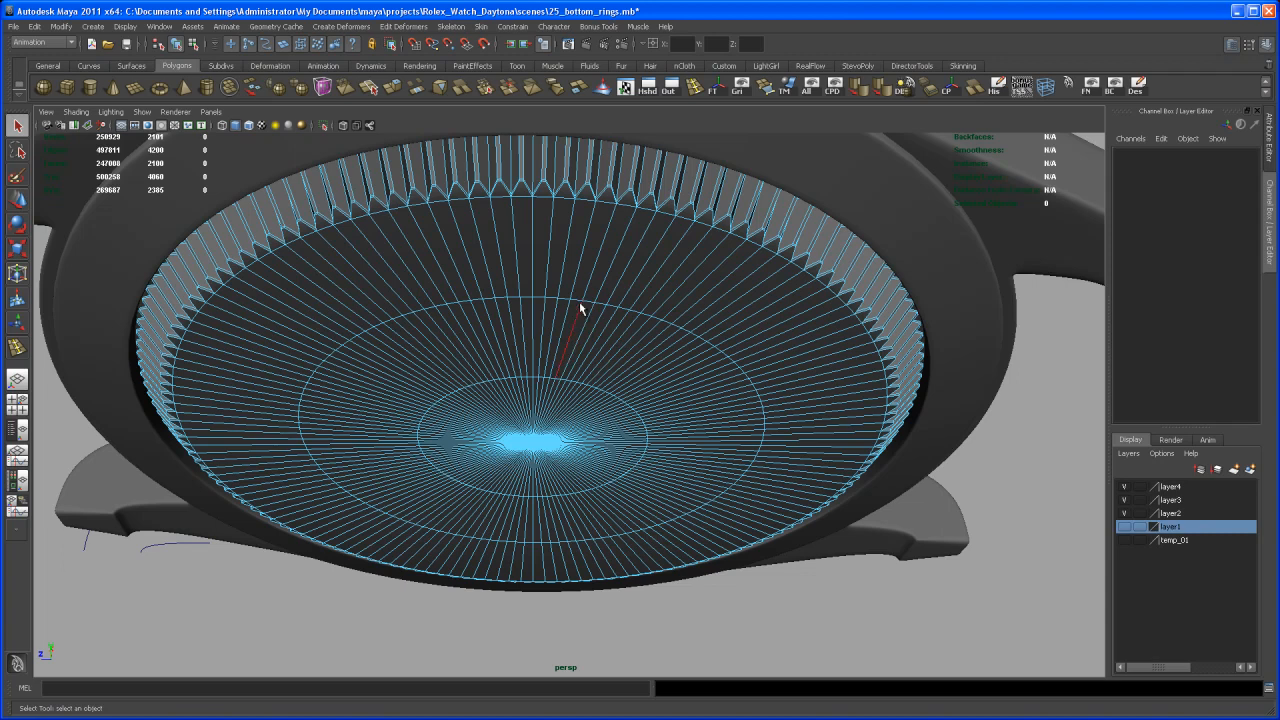
double_click(578, 303)
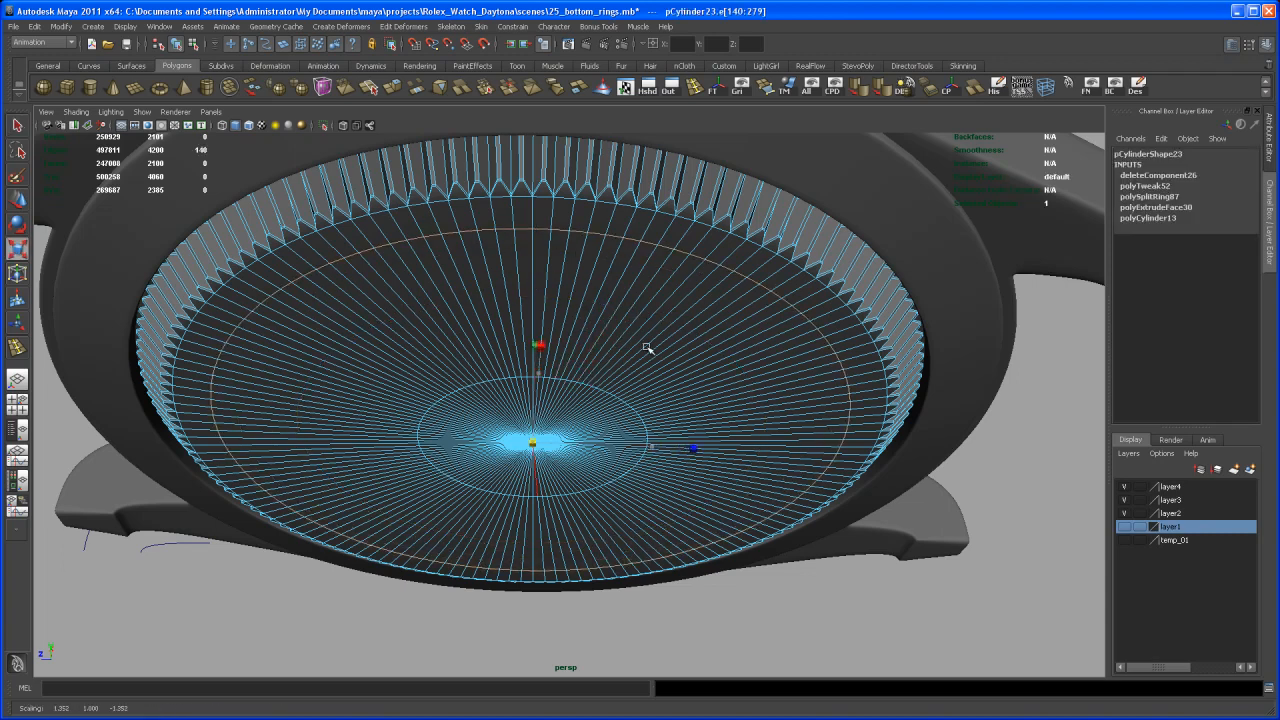
middle_click_drag(647, 347, 687, 319)
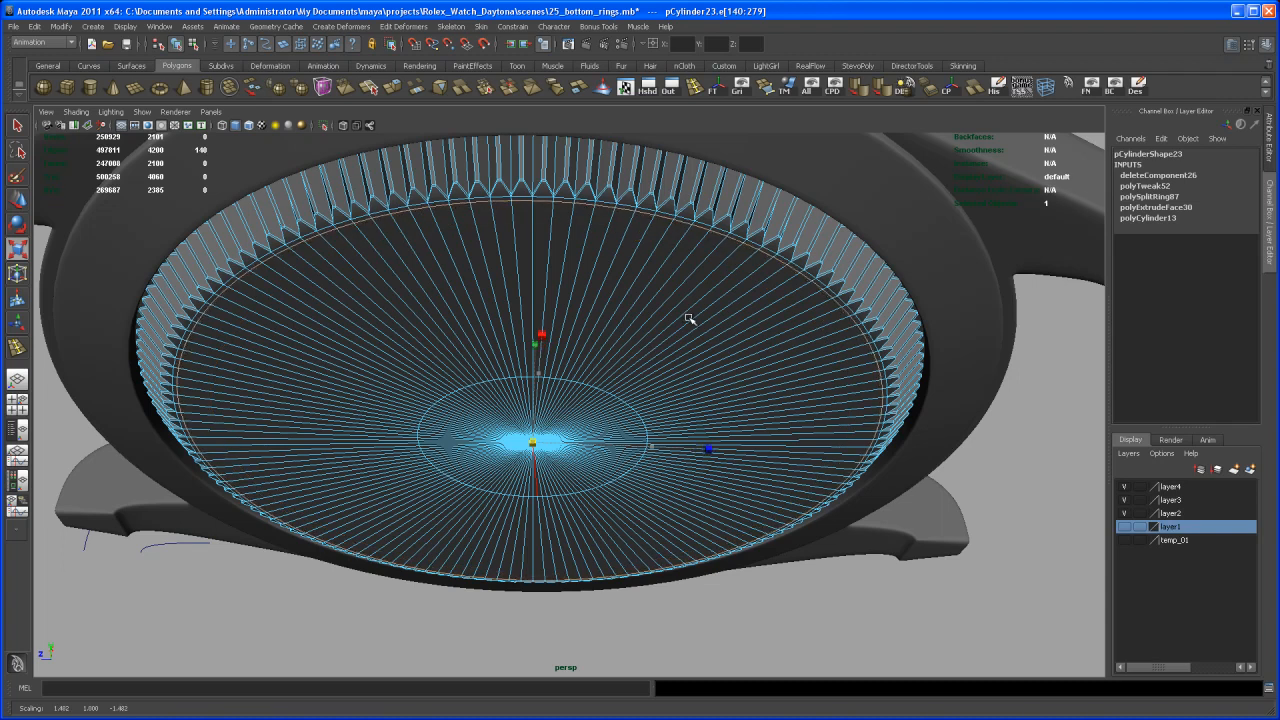
middle_click_drag(643, 380, 606, 343, "alt")
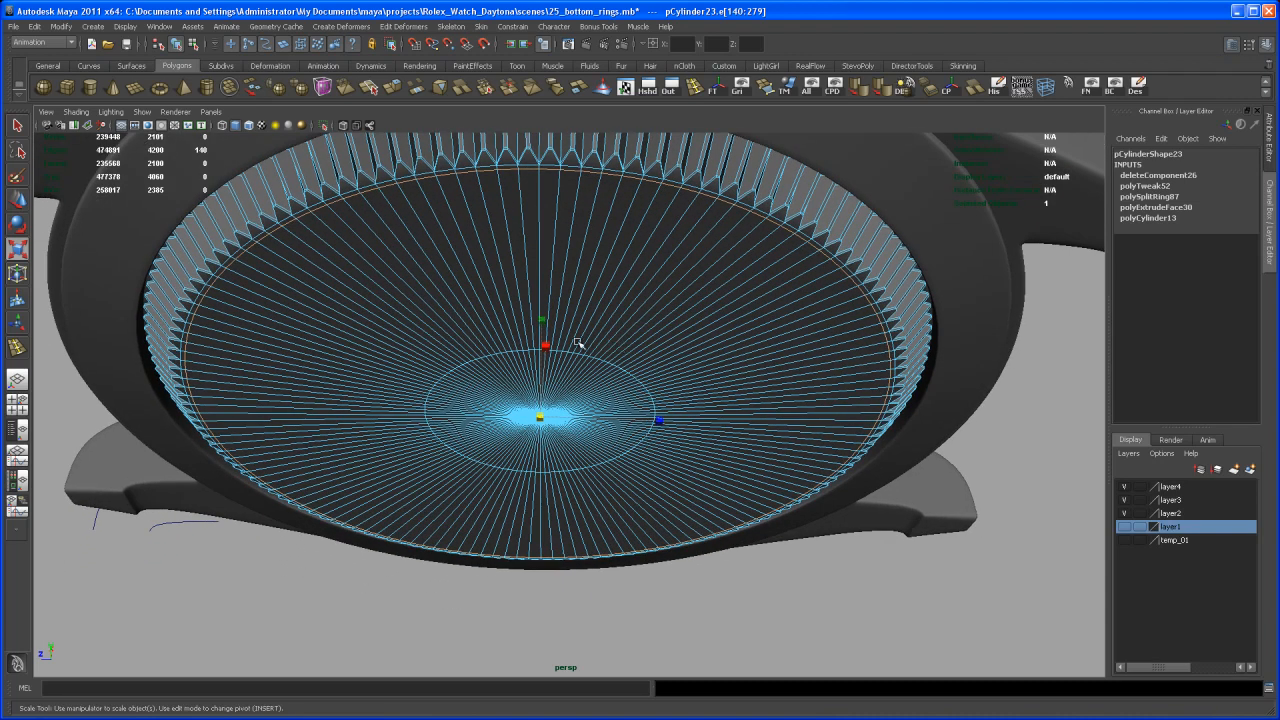
right_click_drag(675, 353, 503, 309, "alt")
left_click_drag(503, 309, 505, 357, "alt")
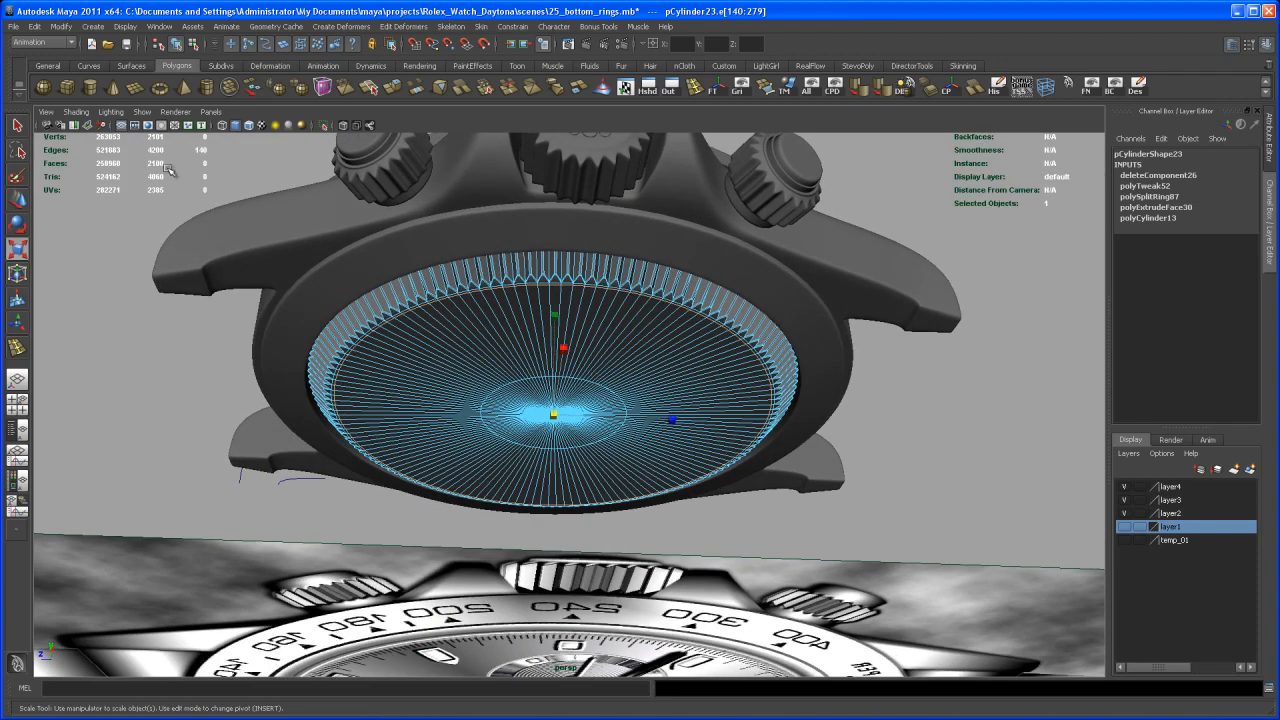
left_click(733, 530)
Paint-select the underside's centre faces, grow the selection to the loop beside the teeth, and extrude the faces downward as a shallow step.
middle_click_drag(640, 470, 620, 449, "alt")
right_click_drag(620, 449, 686, 478, "alt")
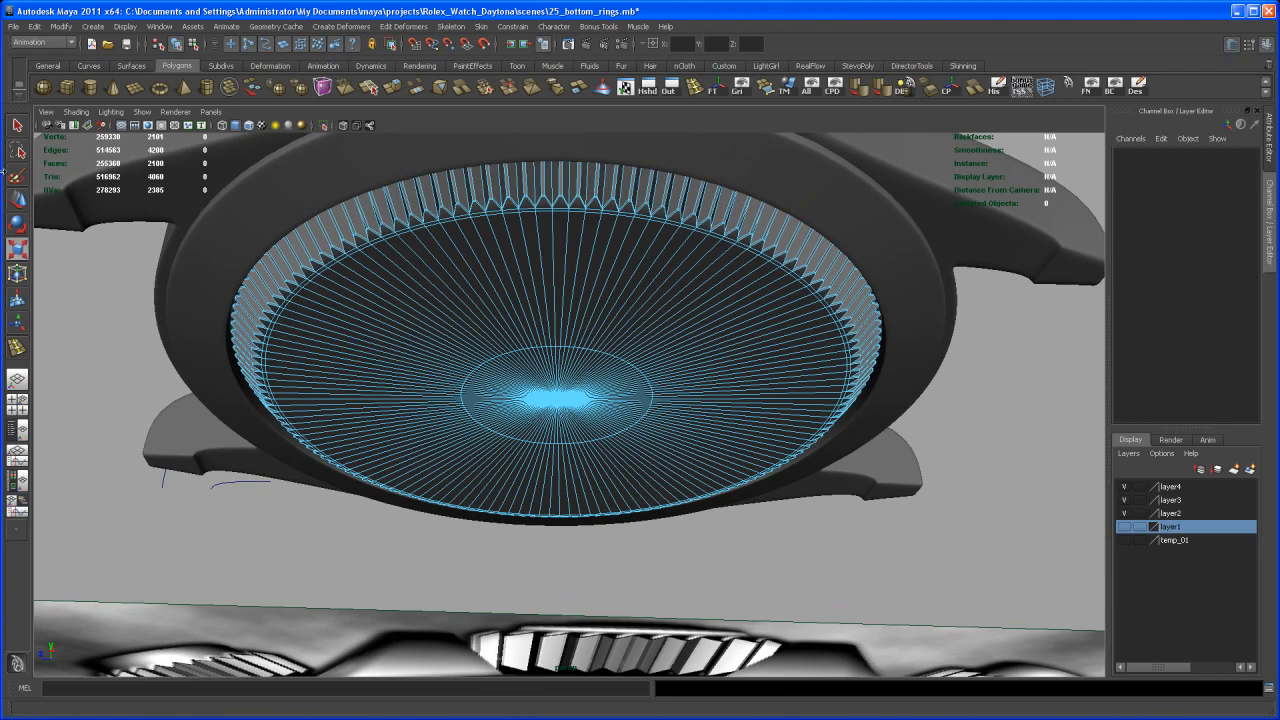
right_click_drag(528, 328, 565, 390)
left_click_drag(595, 393, 515, 388)
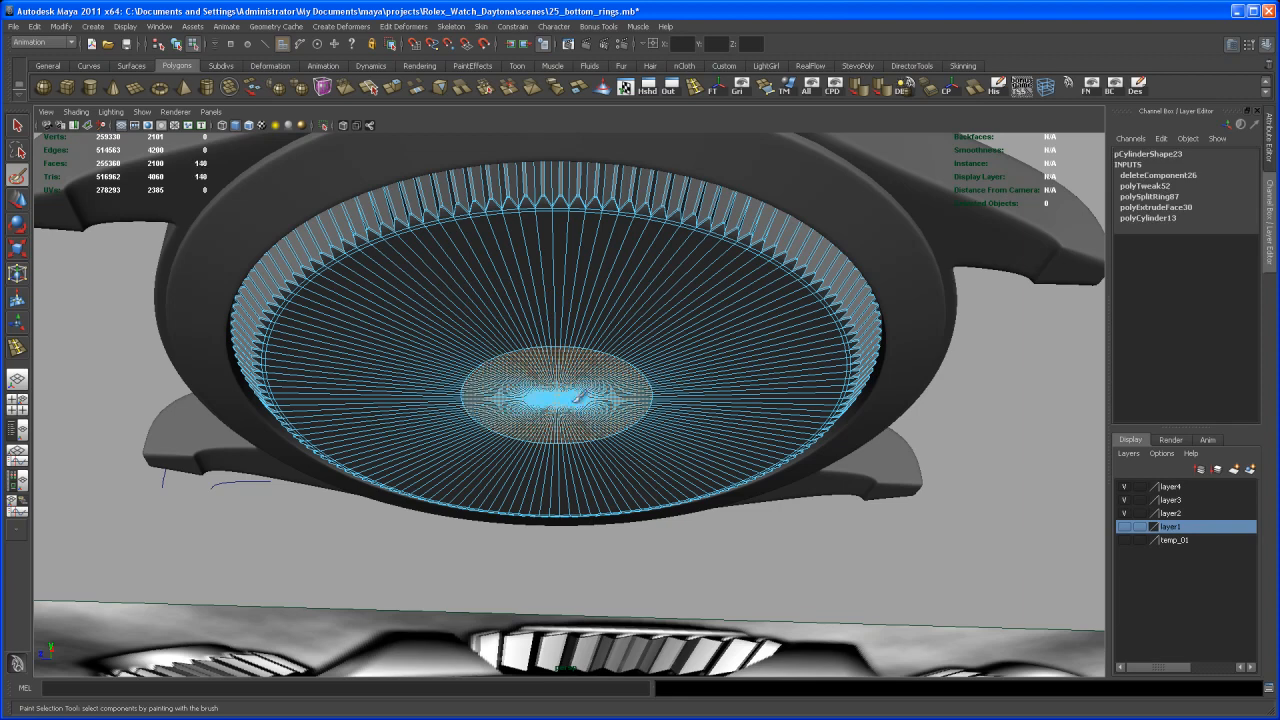
right_click_drag(563, 400, 592, 380)
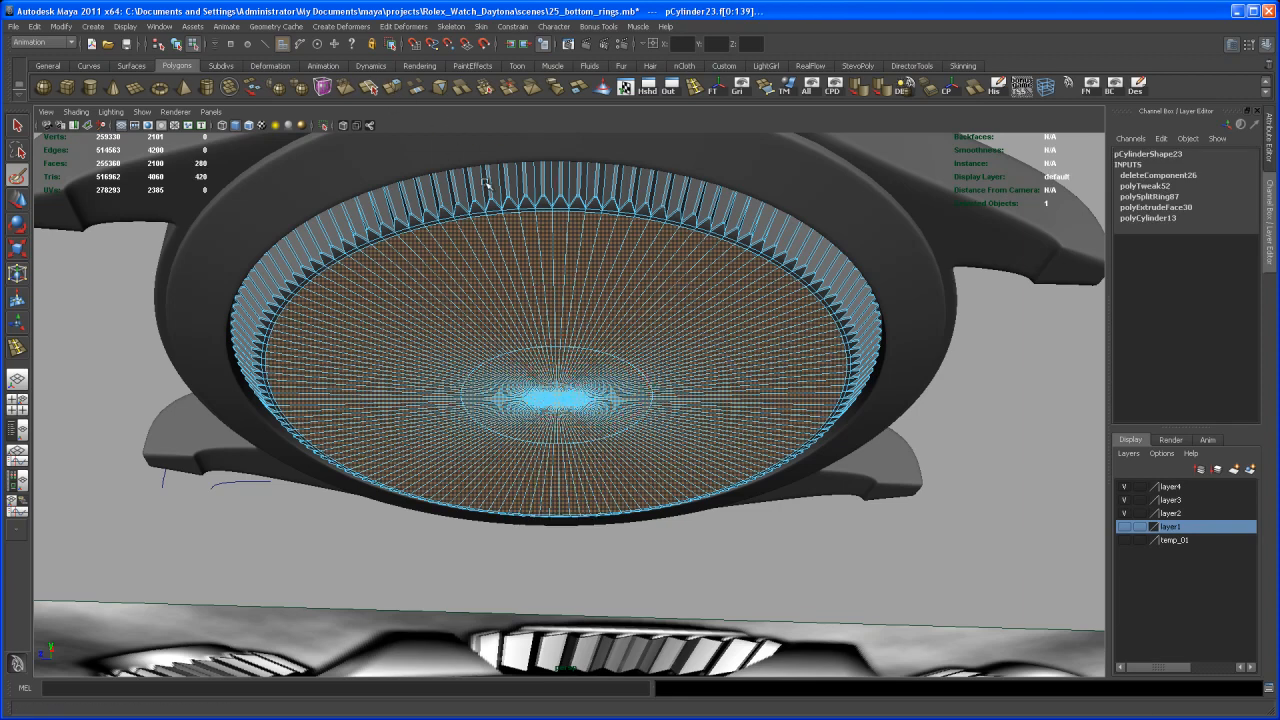
right_click_drag(555, 326, 551, 349, "shift")
left_click_drag(551, 349, 518, 354, "alt")
right_click_drag(518, 354, 557, 374, "alt")
left_click_drag(557, 374, 517, 396, "alt")
right_click_drag(517, 396, 549, 410, "alt")
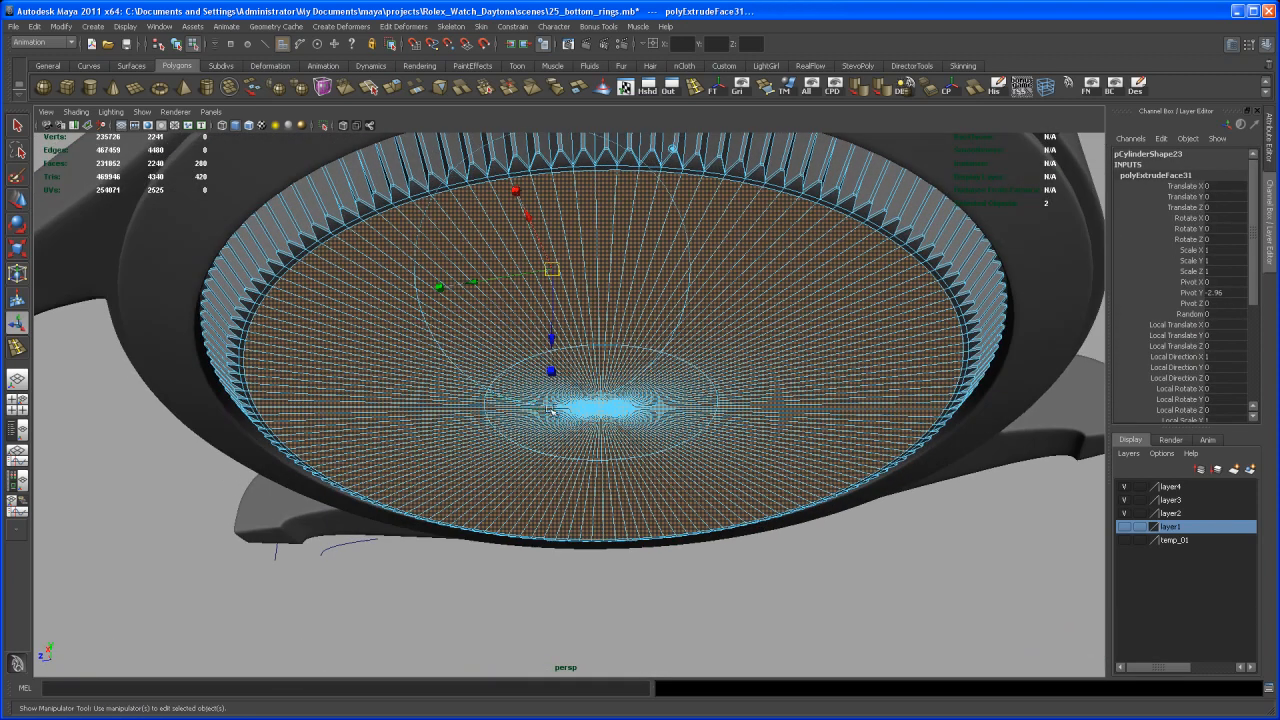
left_click_drag(602, 409, 593, 420)
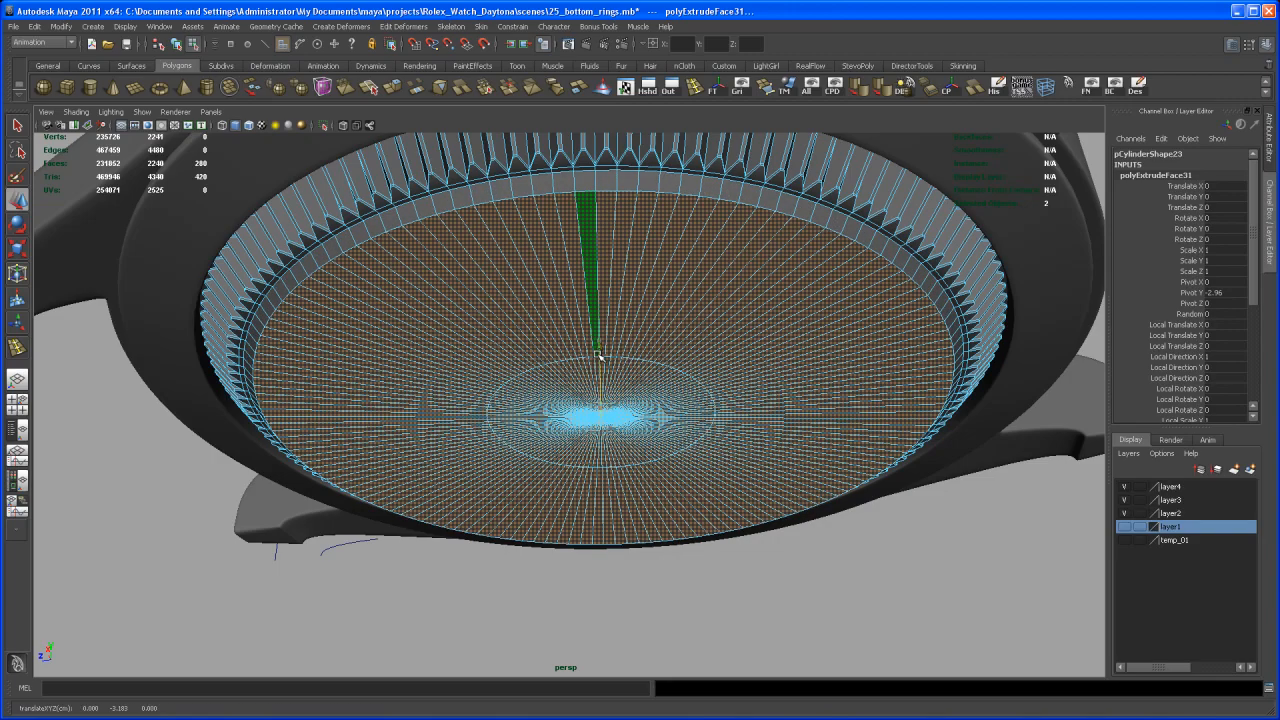
Return to object mode and check the extruded underside with the smooth mesh preview.
left_click_drag(598, 346, 596, 307, "alt")
right_click_drag(565, 325, 590, 304)
left_click(597, 324)
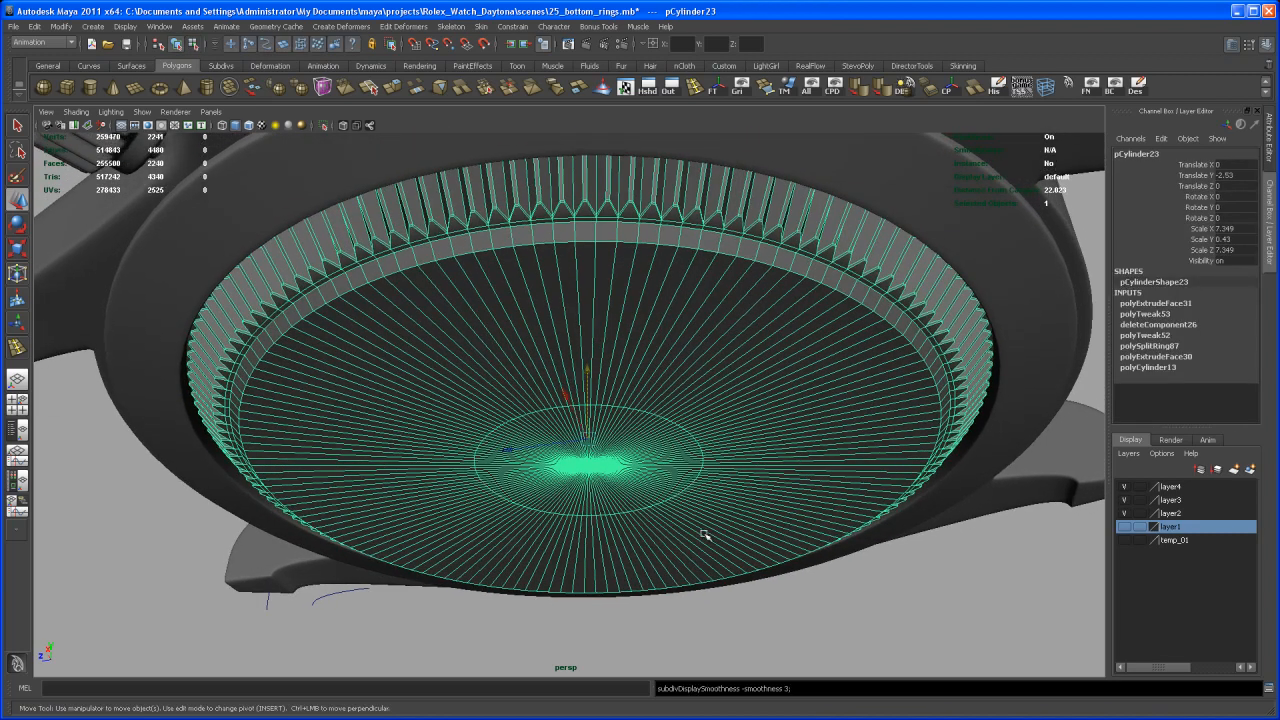
left_click(740, 630)
left_click_drag(740, 630, 654, 480, "alt")
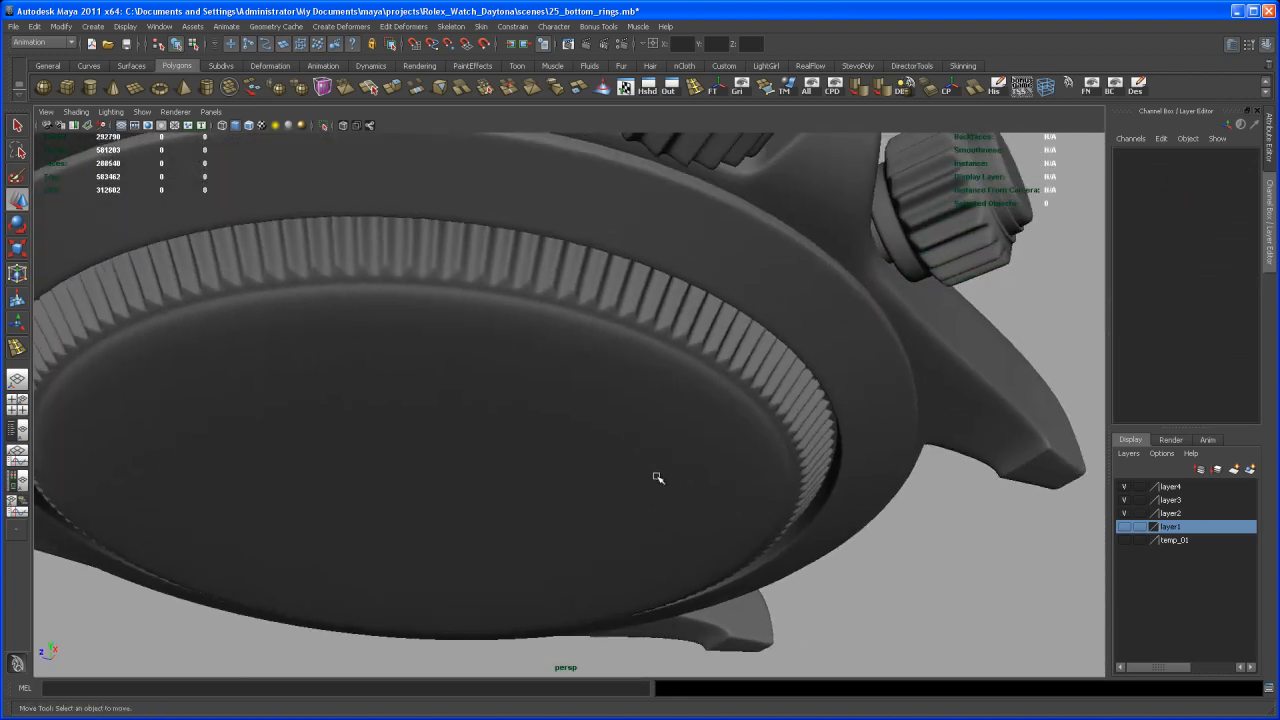
Insert supporting edge loops near the rim of the extruded underside step, then show the disc smoothed and deselected in object mode.
left_click(654, 480)
right_click_drag(664, 478, 690, 489, "alt")
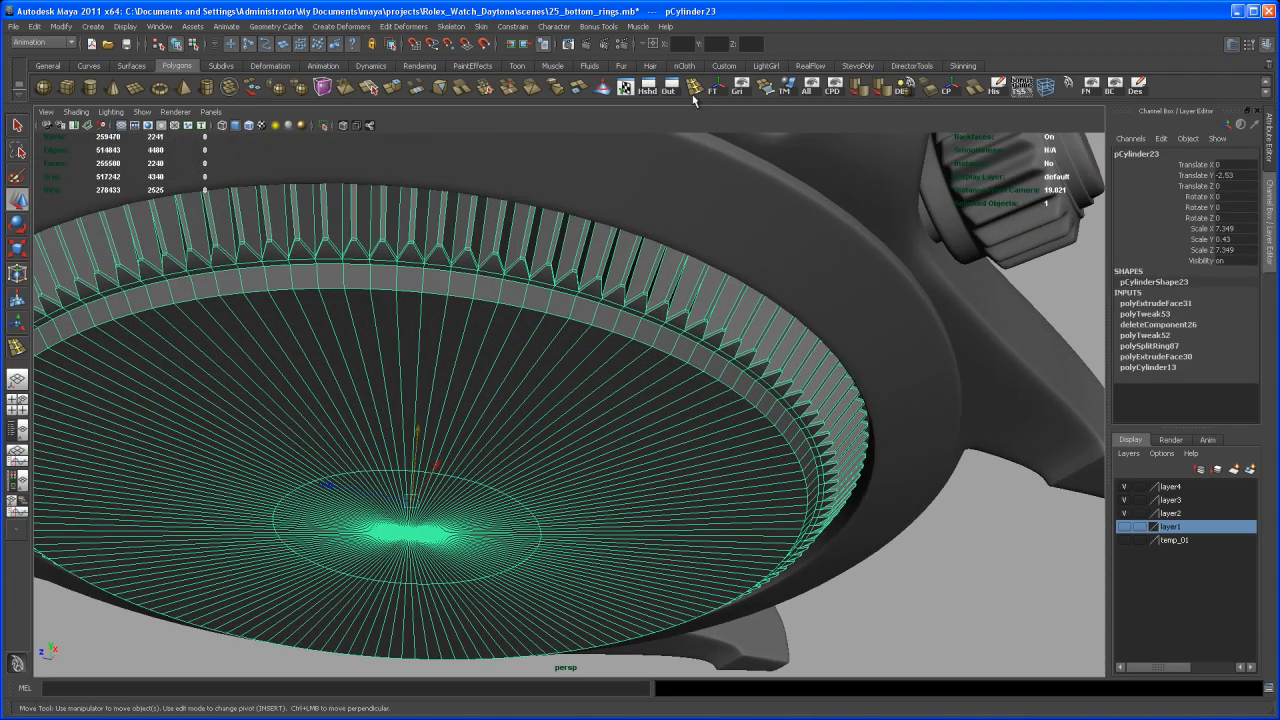
left_click(692, 92)
left_click_drag(628, 349, 634, 371)
key("3")
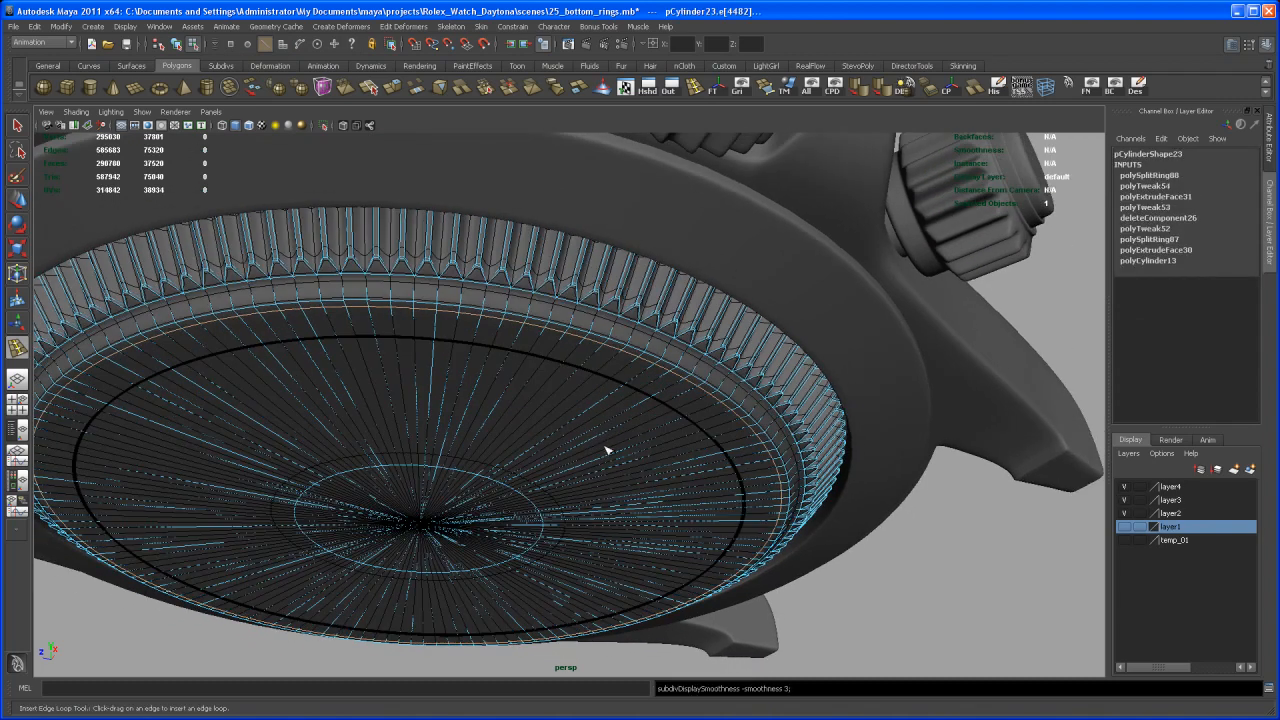
right_click_drag(606, 439, 660, 405)
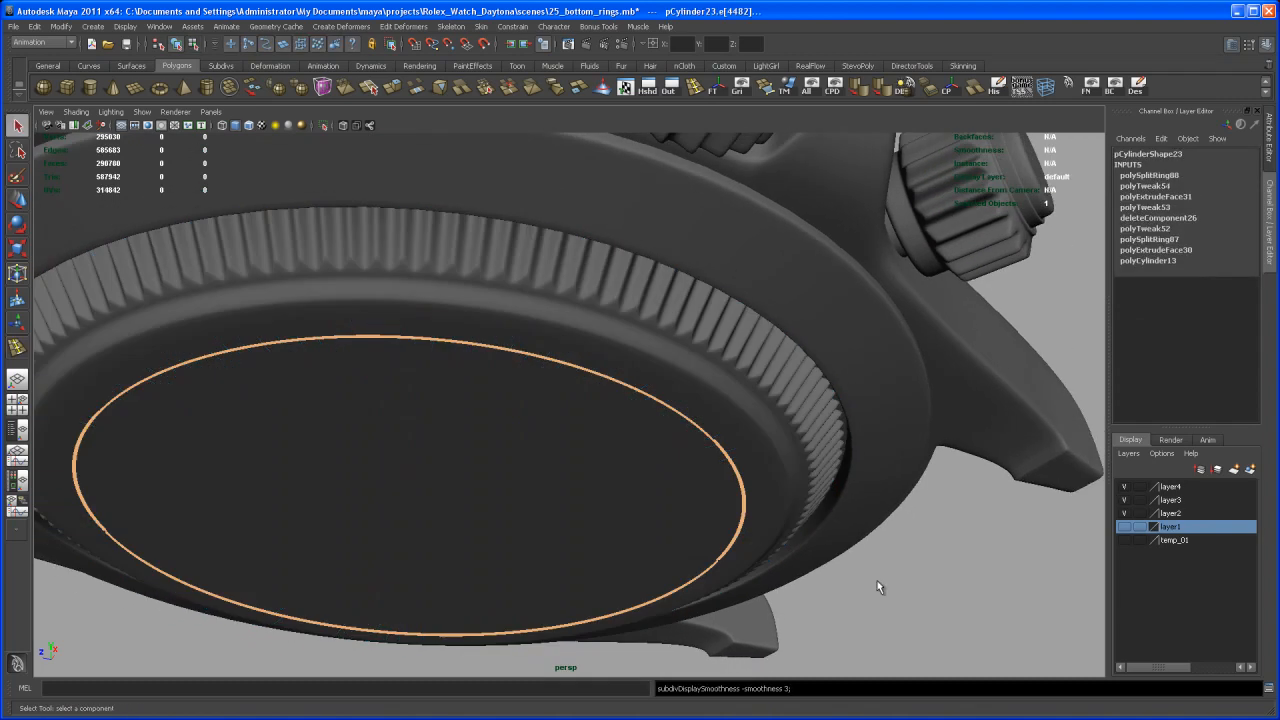
left_click(858, 554)
Review the whole watch from above with layer1 visible and wireframe on shaded turned on.
right_click_drag(858, 554, 804, 489, "alt")
left_click_drag(804, 489, 618, 487, "alt")
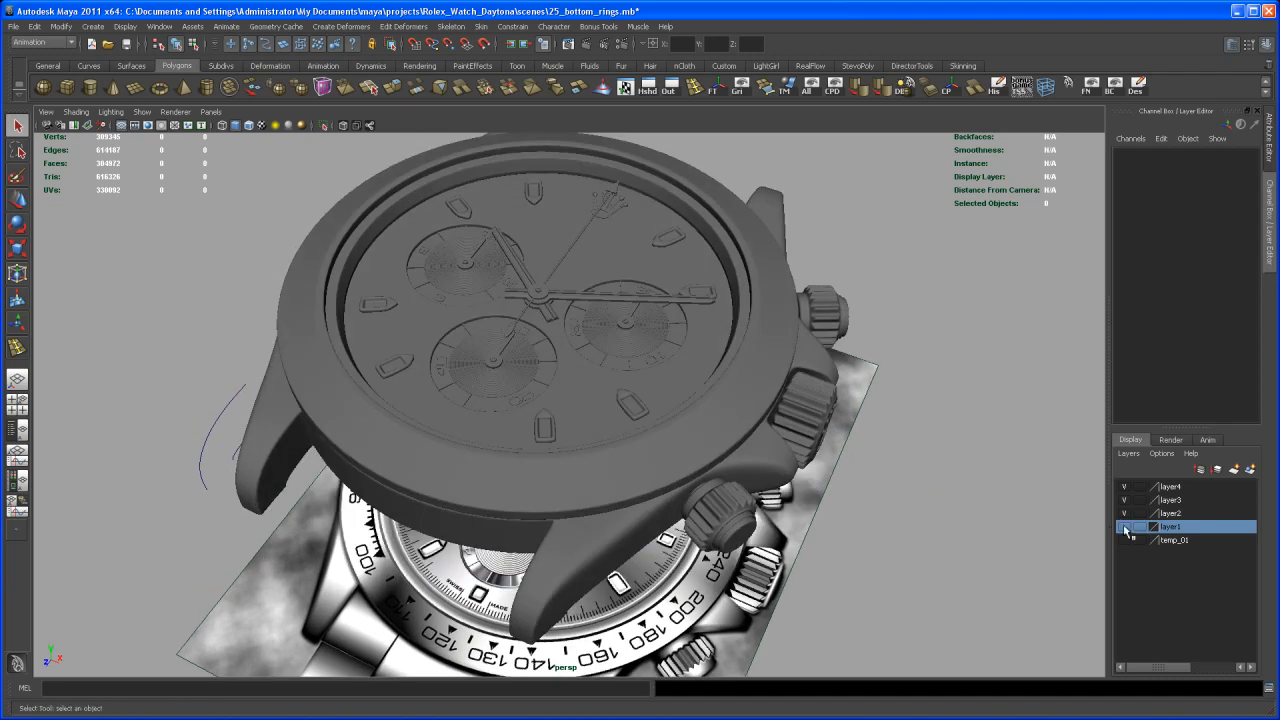
left_click_drag(870, 550, 831, 500, "alt")
middle_click_drag(768, 457, 817, 483, "alt")
right_click_drag(817, 483, 862, 490, "alt")
left_click(250, 130)
mouse_move(680, 365)
left_mouse_down("alt")
mouse_move(659, 357)
mouse_move(664, 435)
left_mouse_up("alt")
middle_click_drag(664, 435, 646, 470, "alt")
left_click_drag(646, 470, 654, 472, "alt")
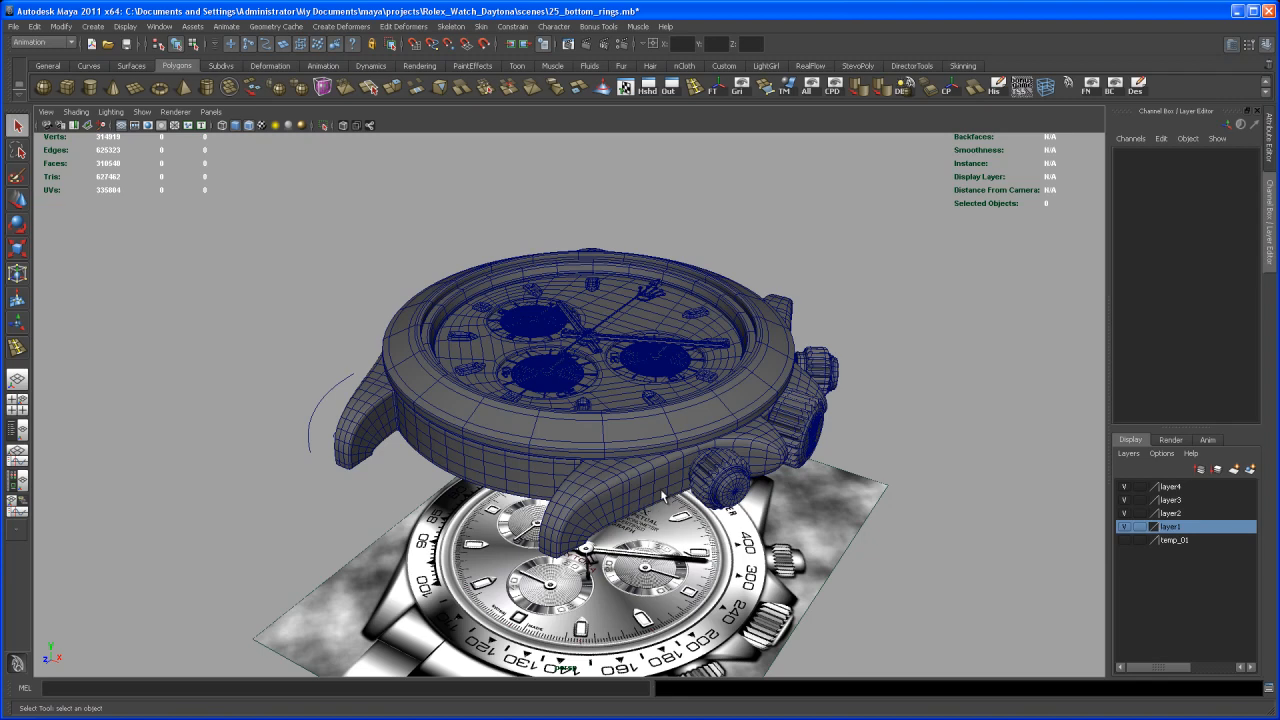
mouse_move(603, 491)
left_mouse_down("alt")
mouse_move(630, 487)
mouse_move(610, 497)
mouse_move(595, 485)
left_mouse_up("alt")
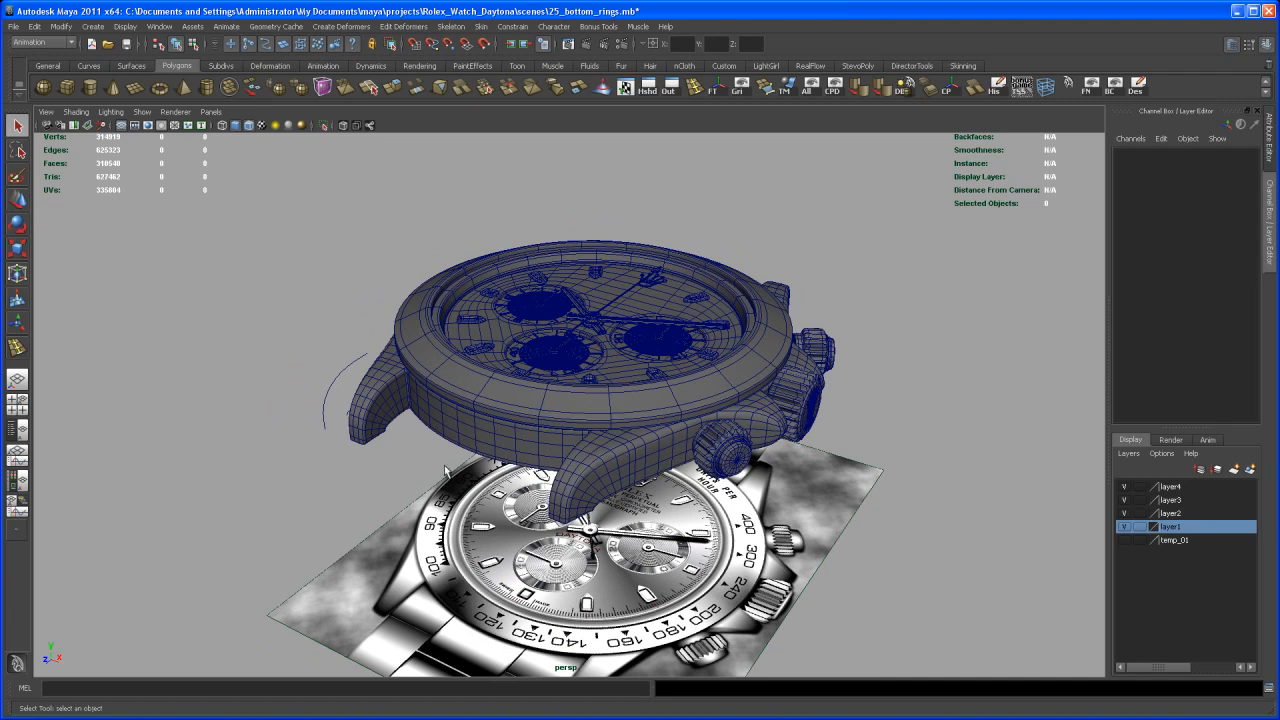